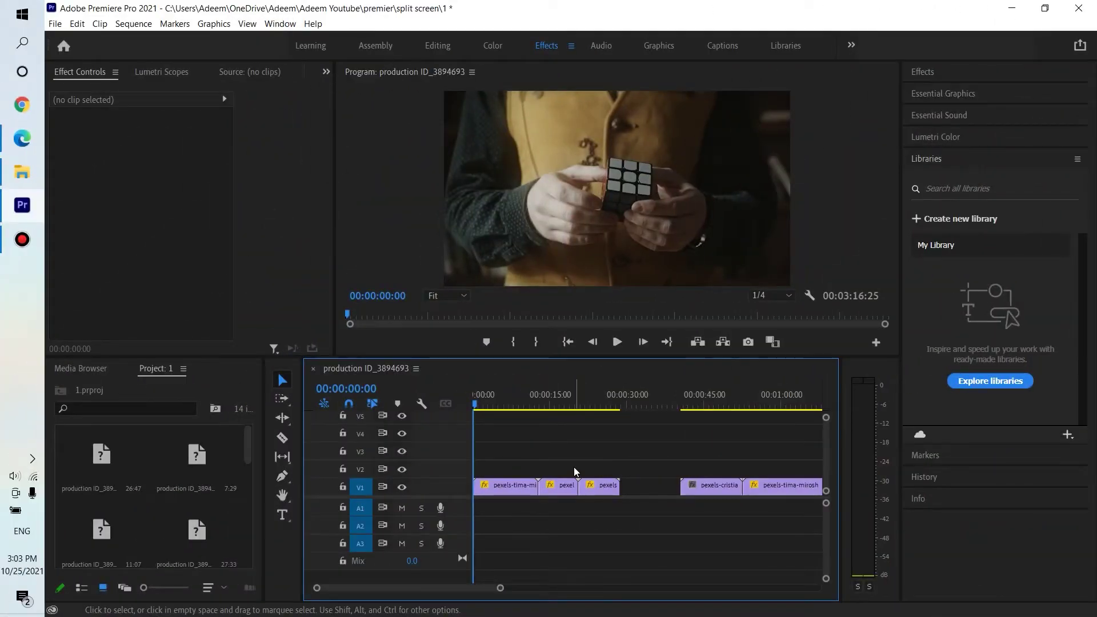
Scrub through the sequence and stop on the man with the burning book at 00:00:23:31
{"action": "mouse_move", "coordinate": [477, 406]}
{"action": "left_mouse_down"}
{"action": "mouse_move", "coordinate": [600, 409]}
{"action": "mouse_move", "coordinate": [783, 438]}
{"action": "left_mouse_up"}
{"action": "scroll", "coordinate": [536, 416], "scroll_direction": "down", "scroll_amount": 3}
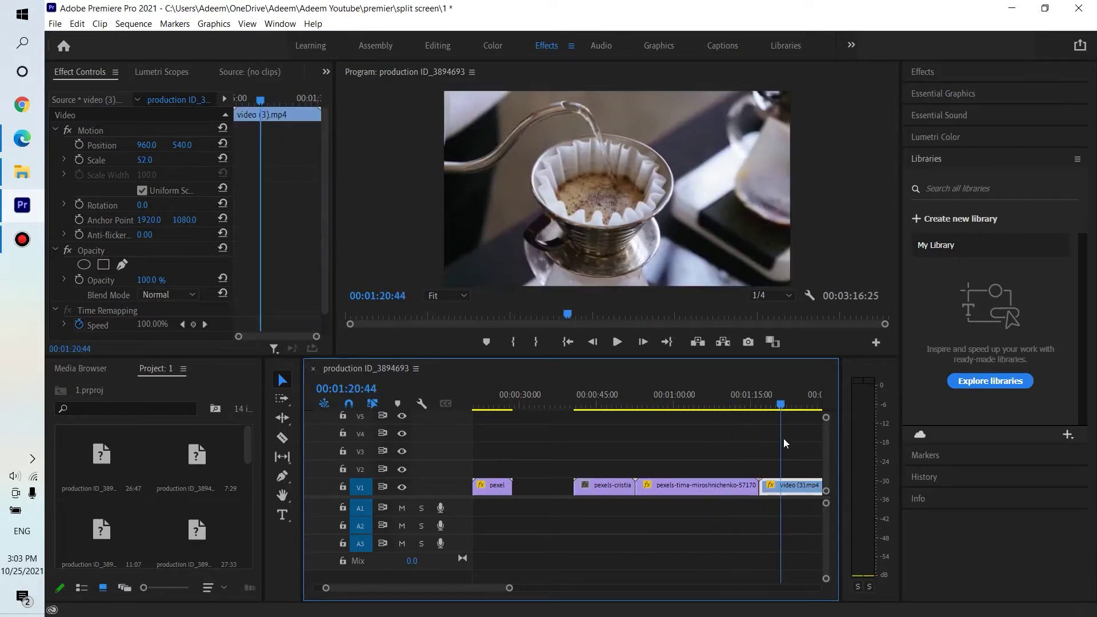
{"action": "left_click_drag", "start_coordinate": [783, 437], "coordinate": [560, 448]}
{"action": "scroll", "coordinate": [523, 449], "scroll_direction": "up", "scroll_amount": 3}
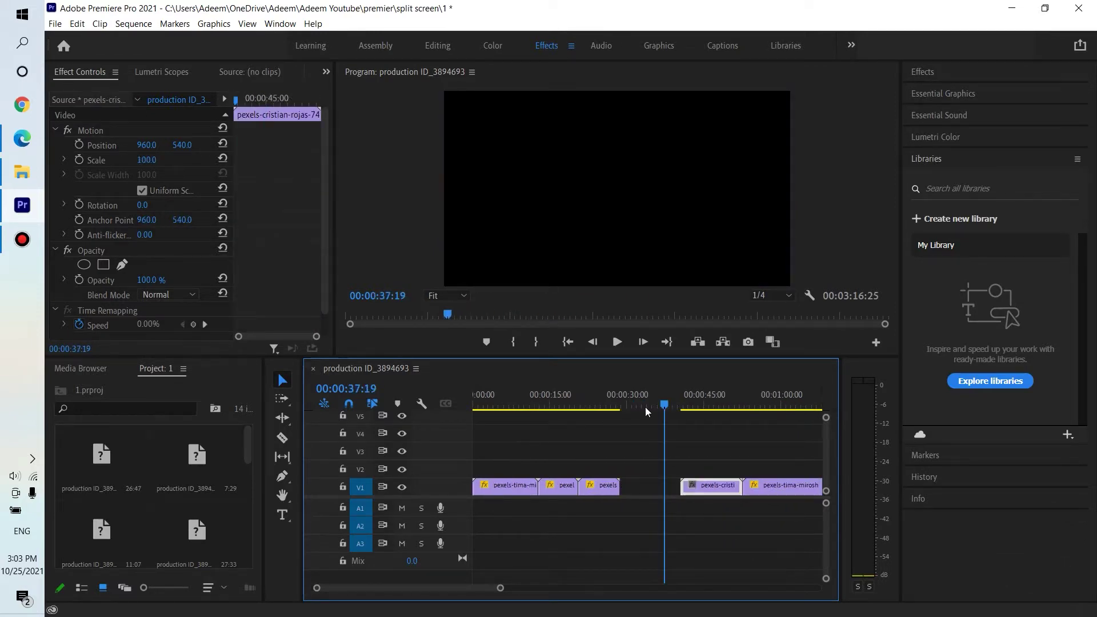
{"action": "left_click", "coordinate": [605, 409]}
{"action": "left_click_drag", "start_coordinate": [603, 416], "coordinate": [590, 417]}
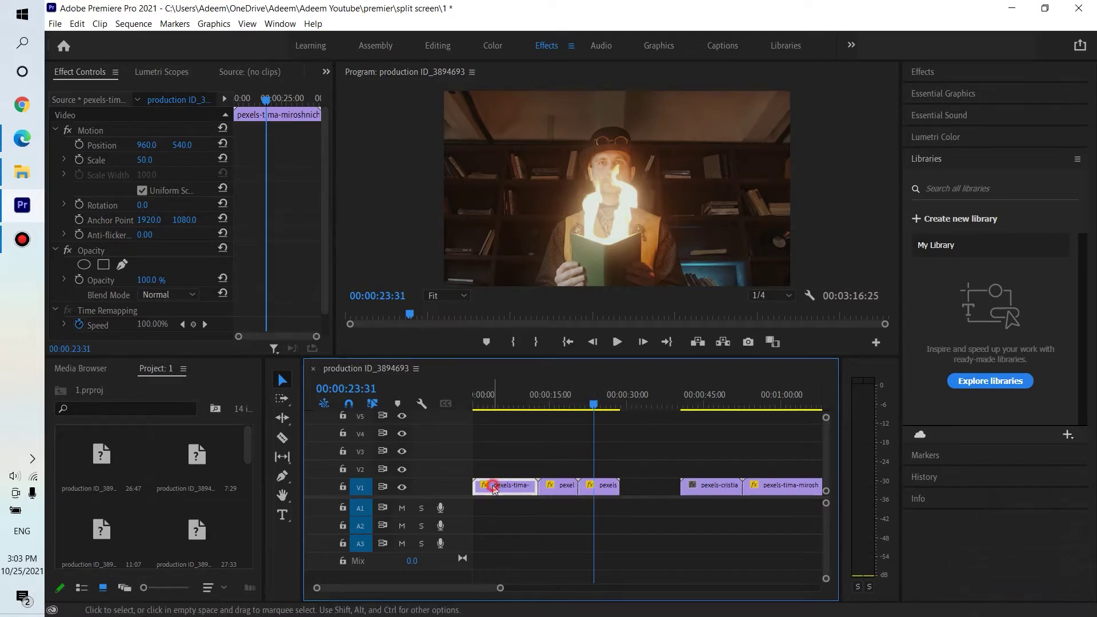
Stack the three clips on V3, V2 and V1 at the sequence start
{"action": "left_click_drag", "start_coordinate": [494, 488], "coordinate": [494, 450]}
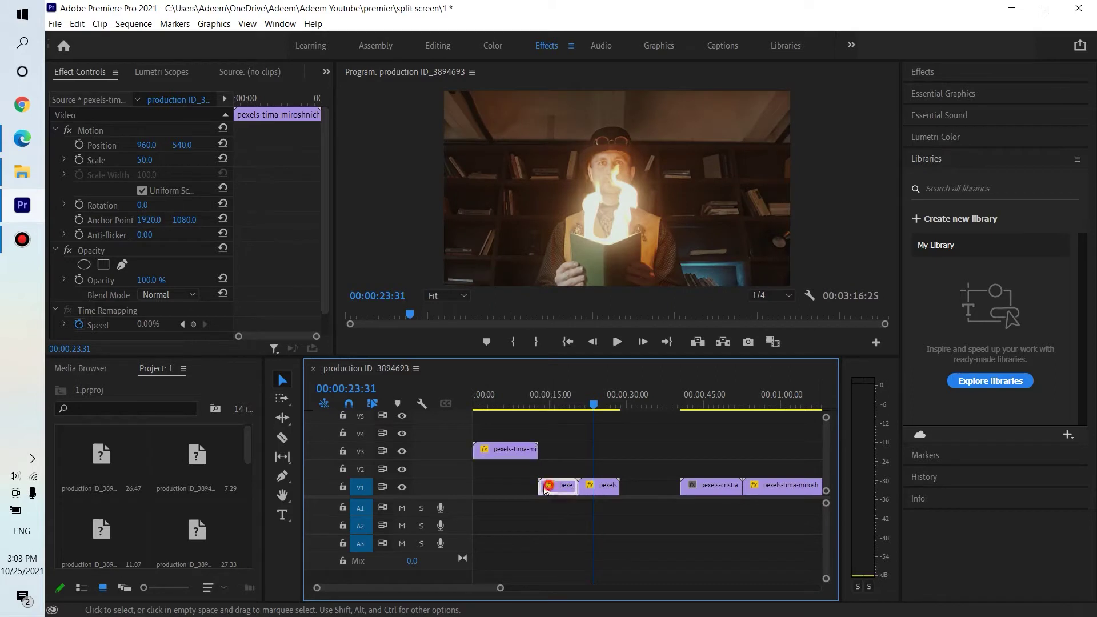
{"action": "left_click_drag", "start_coordinate": [545, 488], "coordinate": [480, 470]}
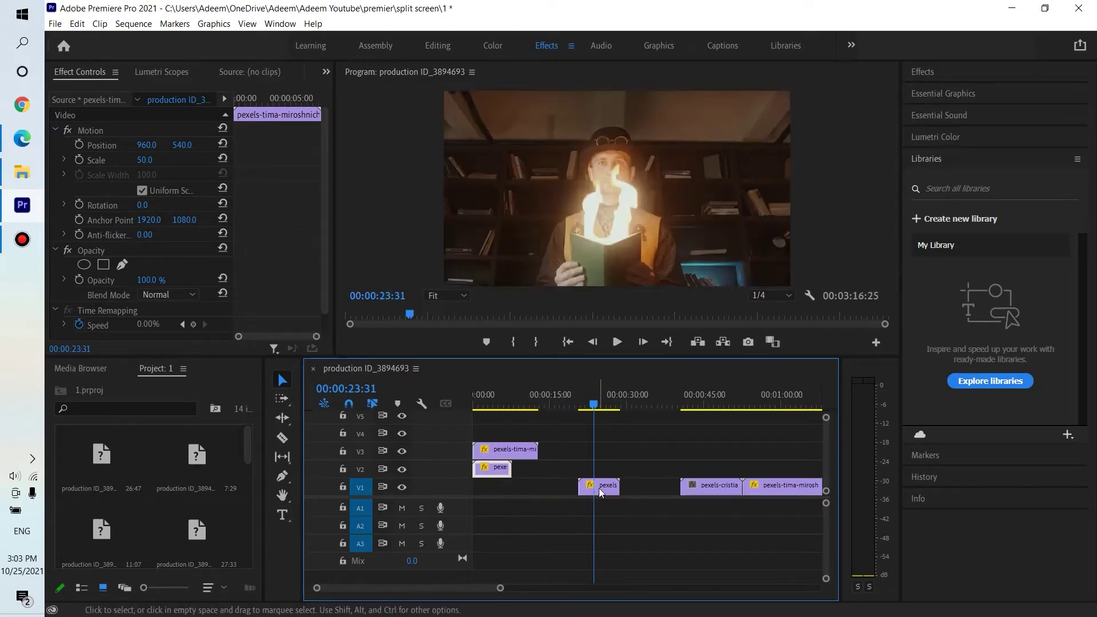
{"action": "left_click_drag", "start_coordinate": [599, 492], "coordinate": [481, 490]}
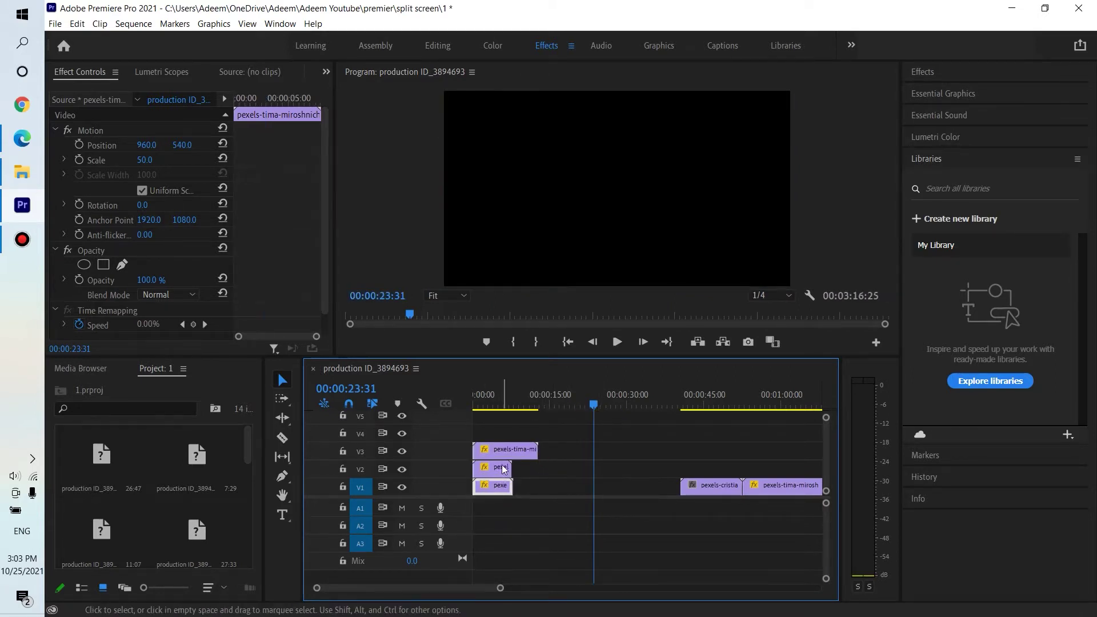
Trim the stacked clips to about 8 seconds each and hide track V2
{"action": "key", "text": "equal"}
{"action": "key", "text": "equal"}
{"action": "left_click_drag", "start_coordinate": [579, 444], "coordinate": [538, 449]}
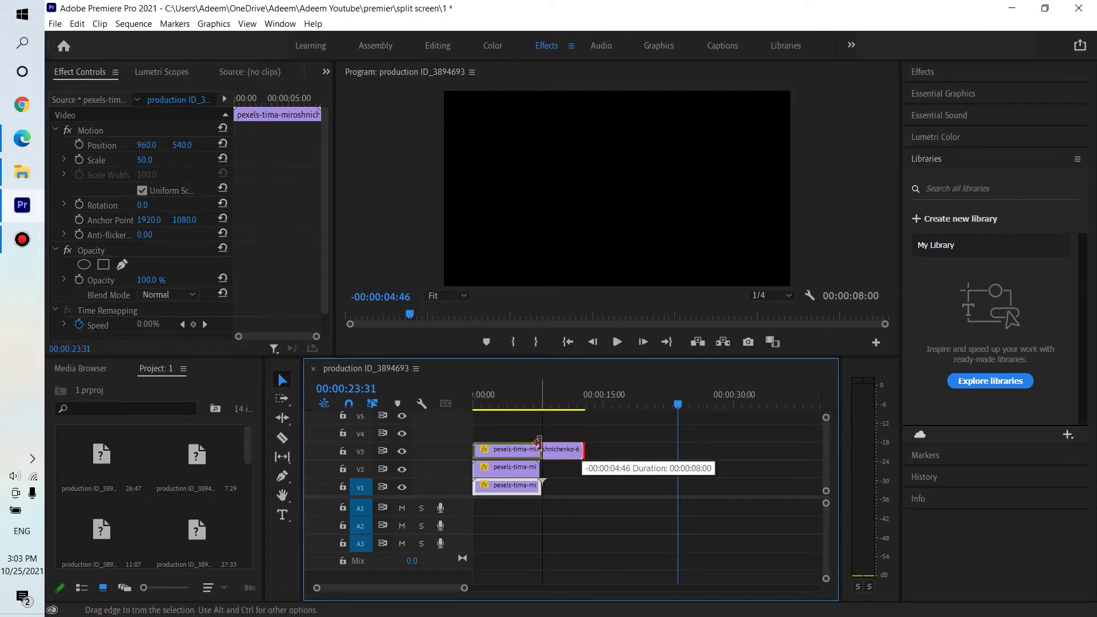
{"action": "left_click_drag", "start_coordinate": [537, 486], "coordinate": [539, 486]}
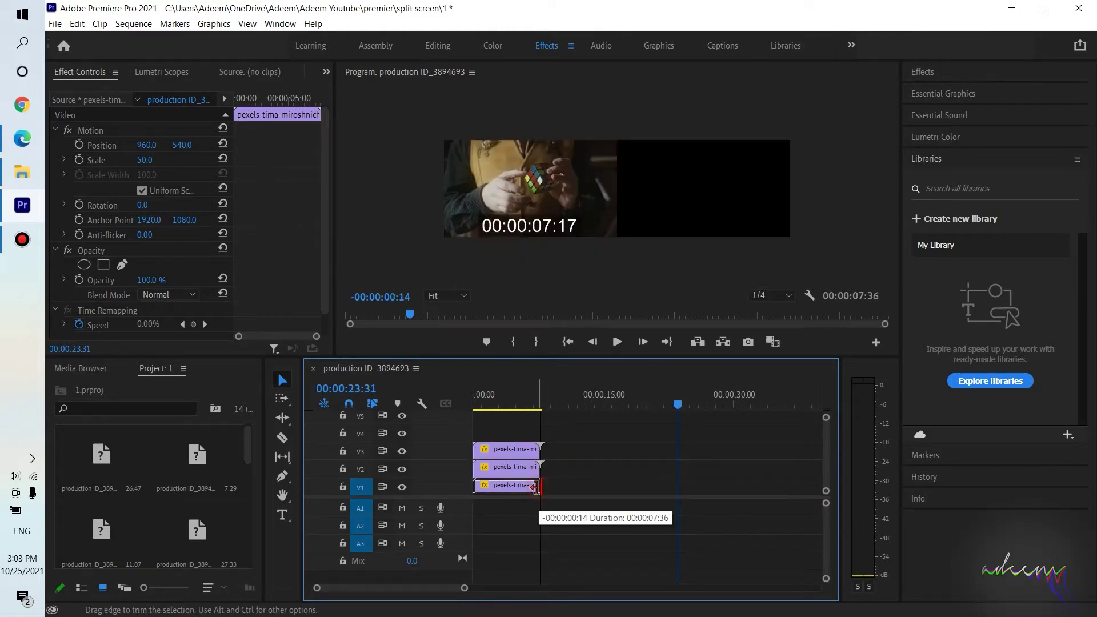
{"action": "left_click_drag", "start_coordinate": [678, 405], "coordinate": [490, 418]}
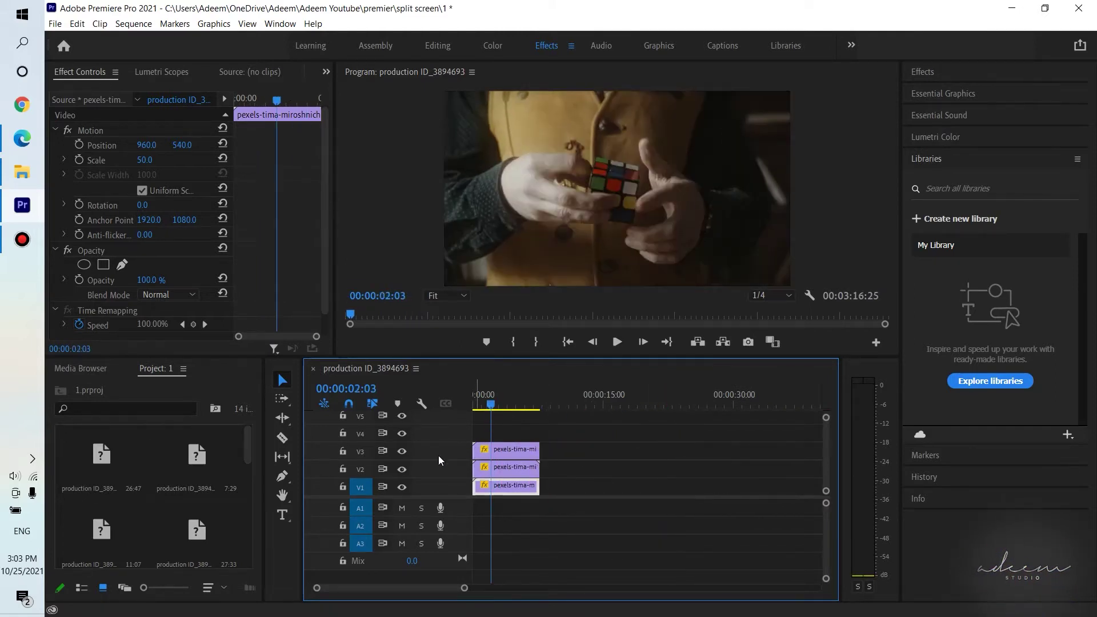
{"action": "left_click", "coordinate": [402, 469]}
Hide V3, shift the V1 burning-book clip to Position X 1452, then show V2 again
{"action": "left_click", "coordinate": [401, 450]}
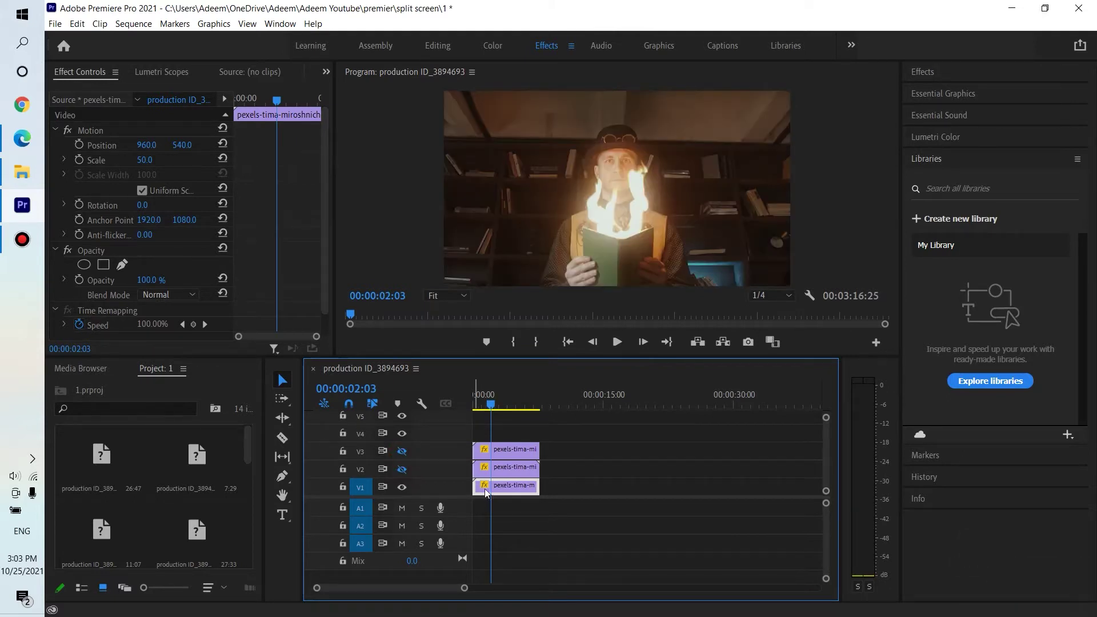
{"action": "left_click", "coordinate": [621, 485]}
{"action": "left_click", "coordinate": [523, 490]}
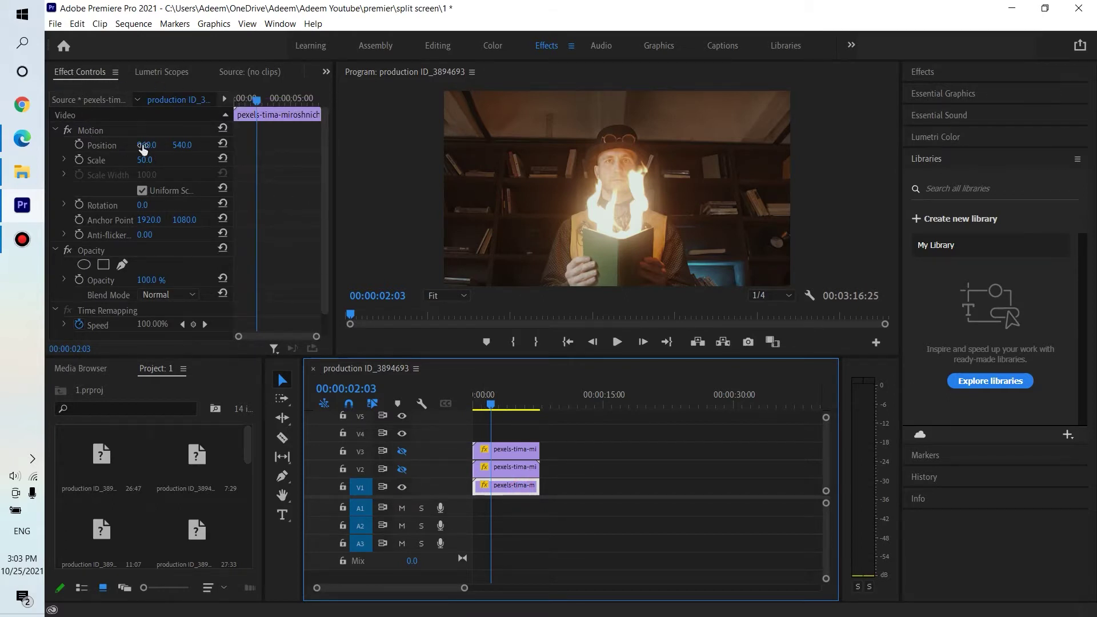
{"action": "left_click_drag", "start_coordinate": [143, 149], "coordinate": [424, 150]}
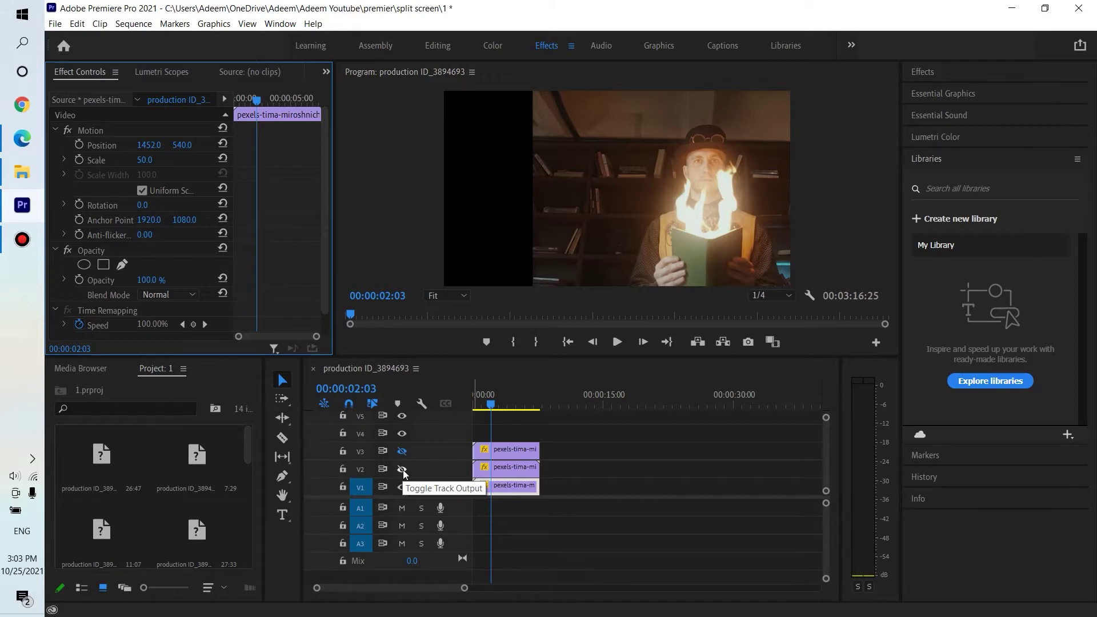
{"action": "left_click", "coordinate": [402, 469]}
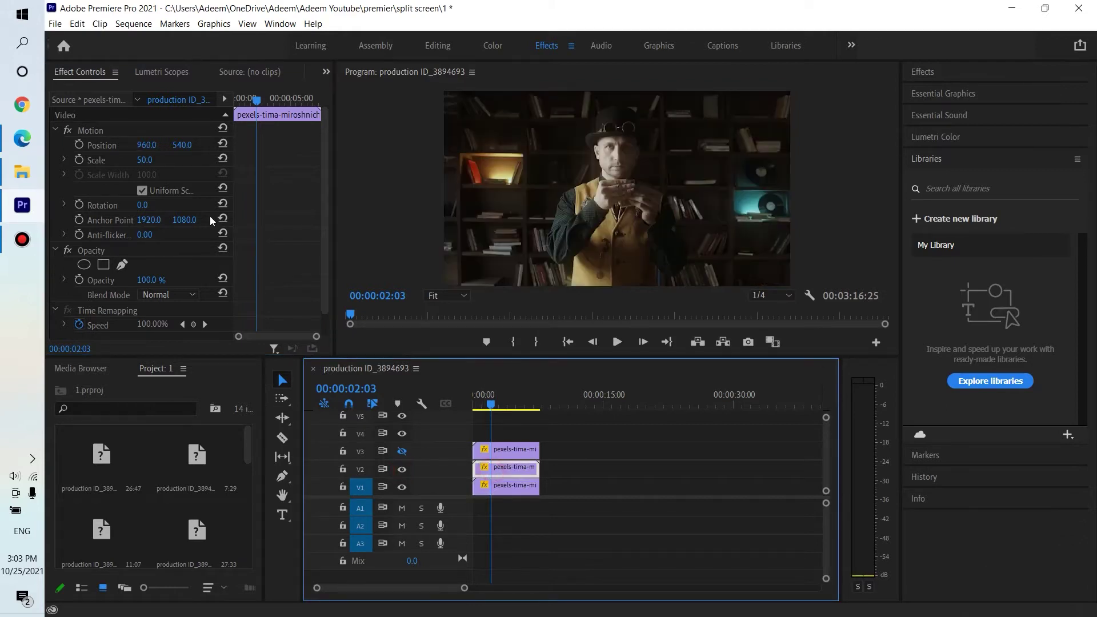
Scale the V2 man-with-hands clip to 25 at Position 477, 268, then show V3 again
{"action": "left_click", "coordinate": [144, 160]}
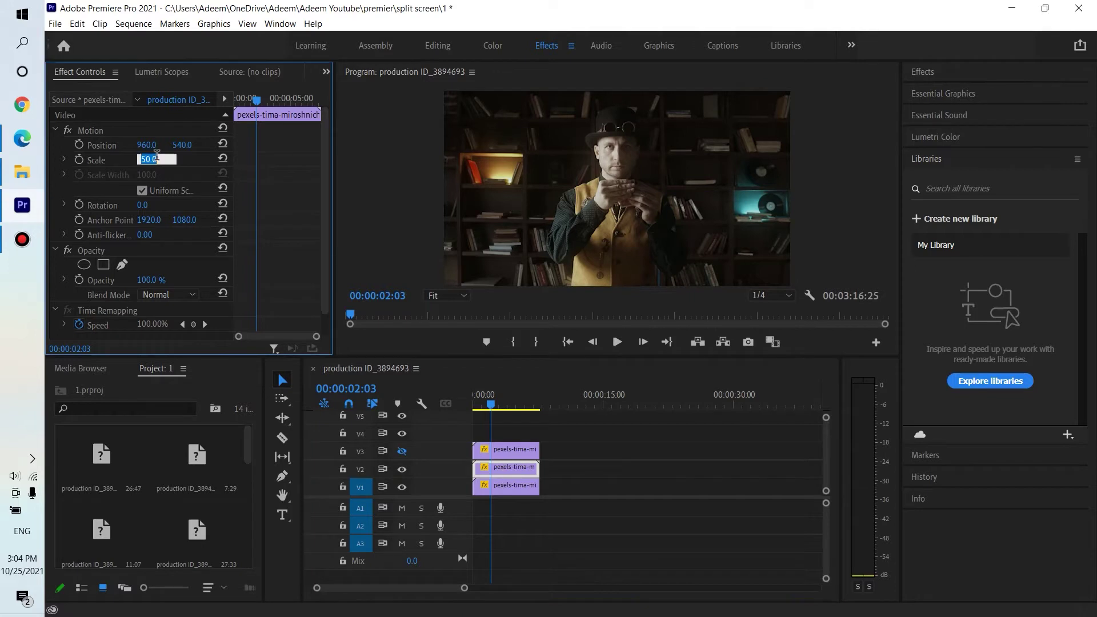
{"action": "type", "text": "25"}
{"action": "key", "text": "Return"}
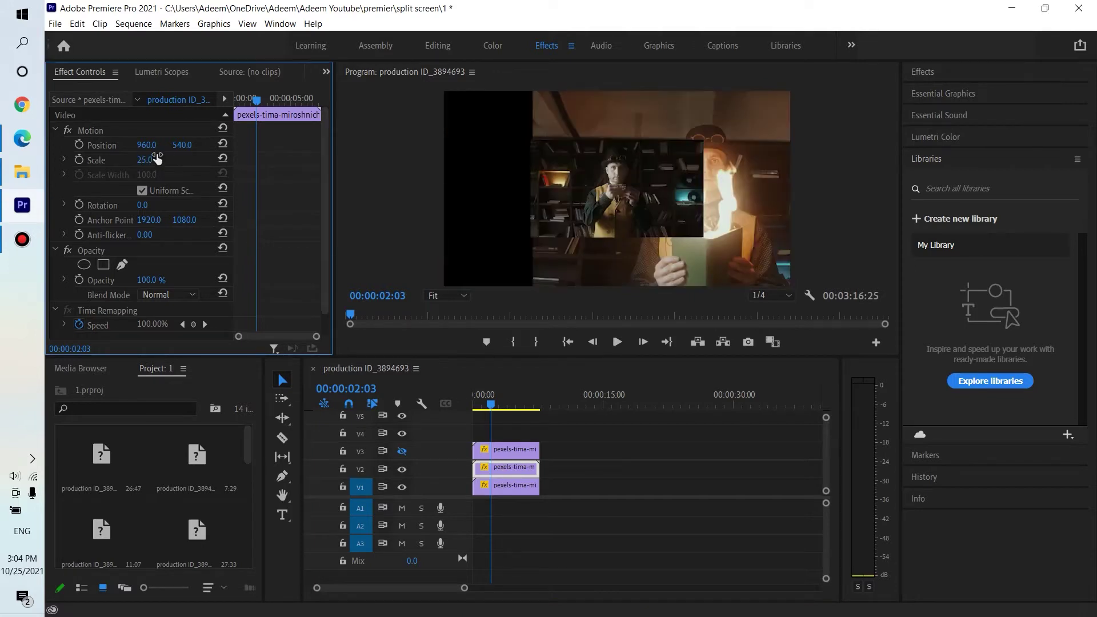
{"action": "left_click_drag", "start_coordinate": [149, 148], "coordinate": [54, 147]}
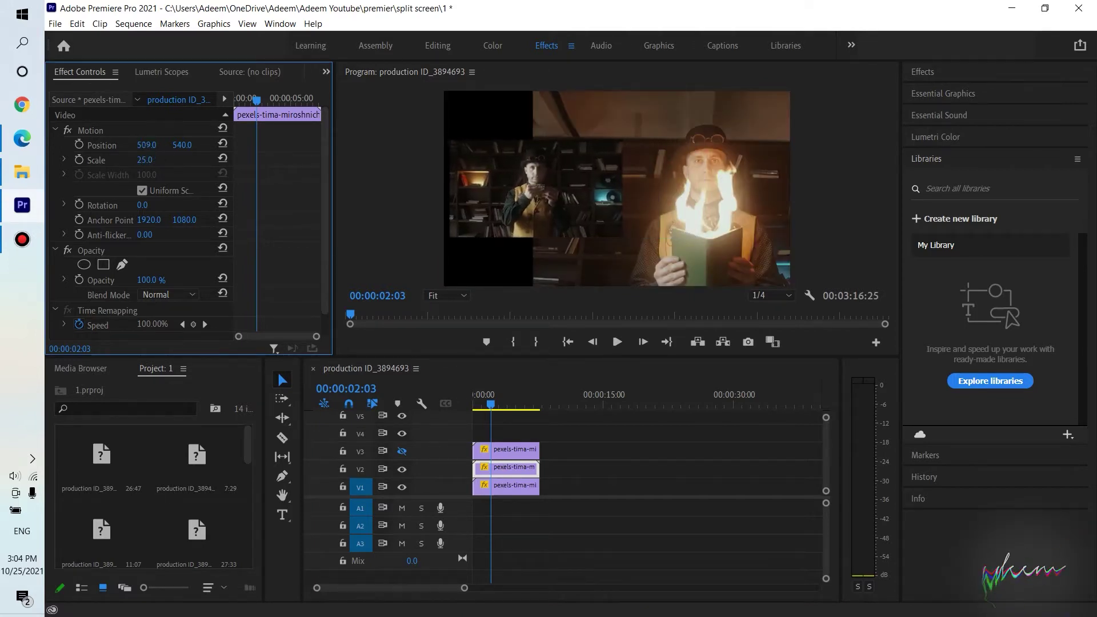
{"action": "left_click_drag", "start_coordinate": [146, 145], "coordinate": [142, 145]}
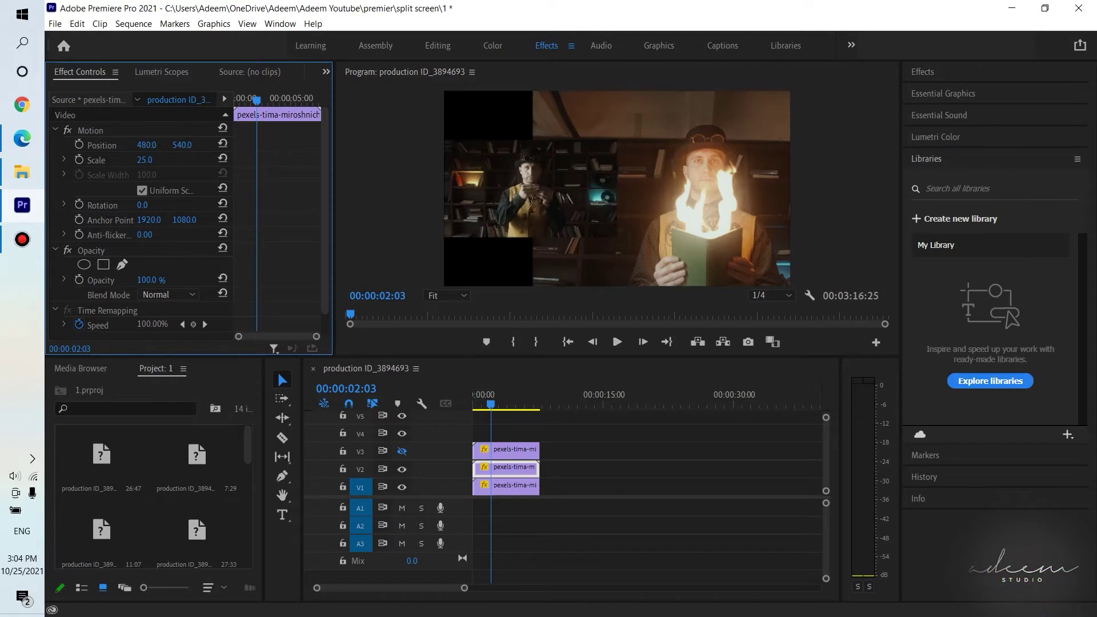
{"action": "left_click_drag", "start_coordinate": [177, 144], "coordinate": [121, 144]}
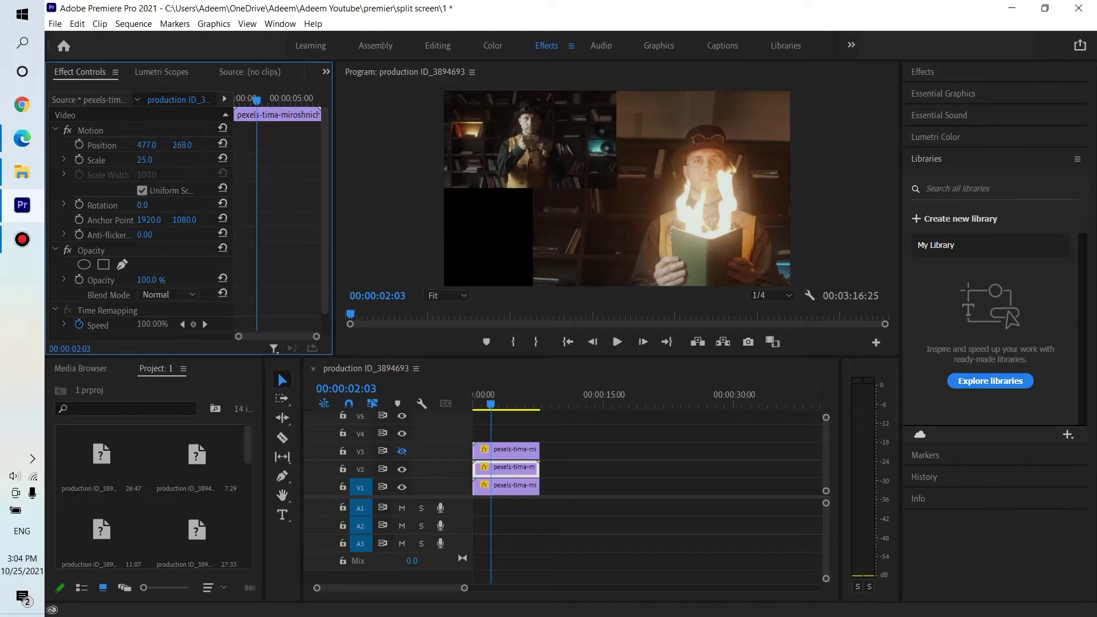
{"action": "left_click", "coordinate": [402, 451]}
Scale the V3 Rubik's cube clip to 25 and place it at Position 478, 809
{"action": "left_click", "coordinate": [506, 449]}
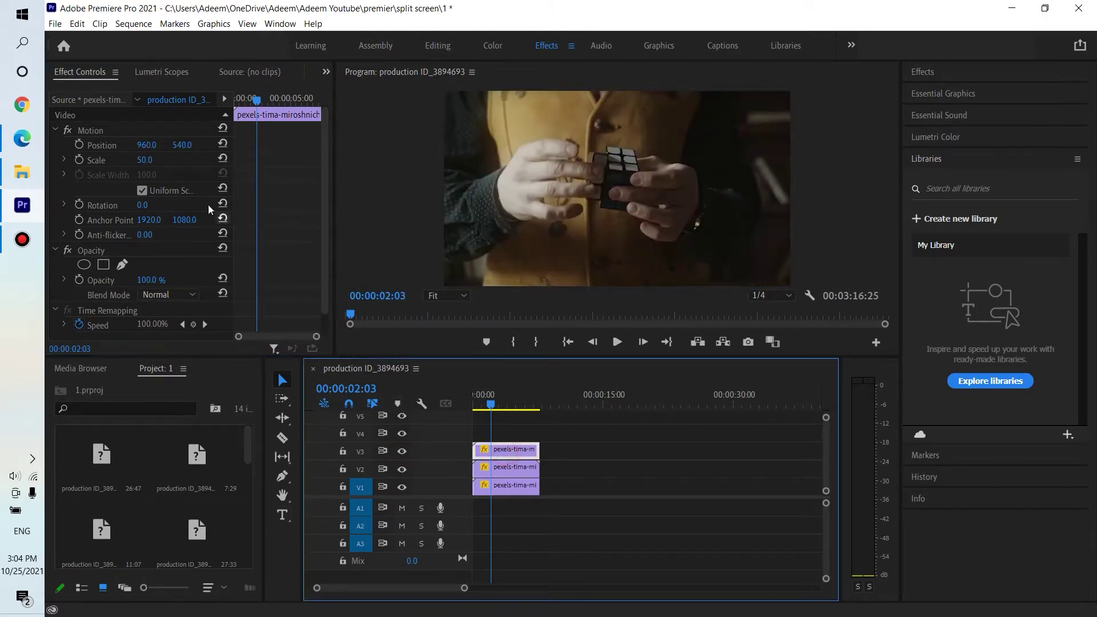
{"action": "left_click", "coordinate": [149, 159]}
{"action": "type", "text": "25"}
{"action": "key", "text": "Return"}
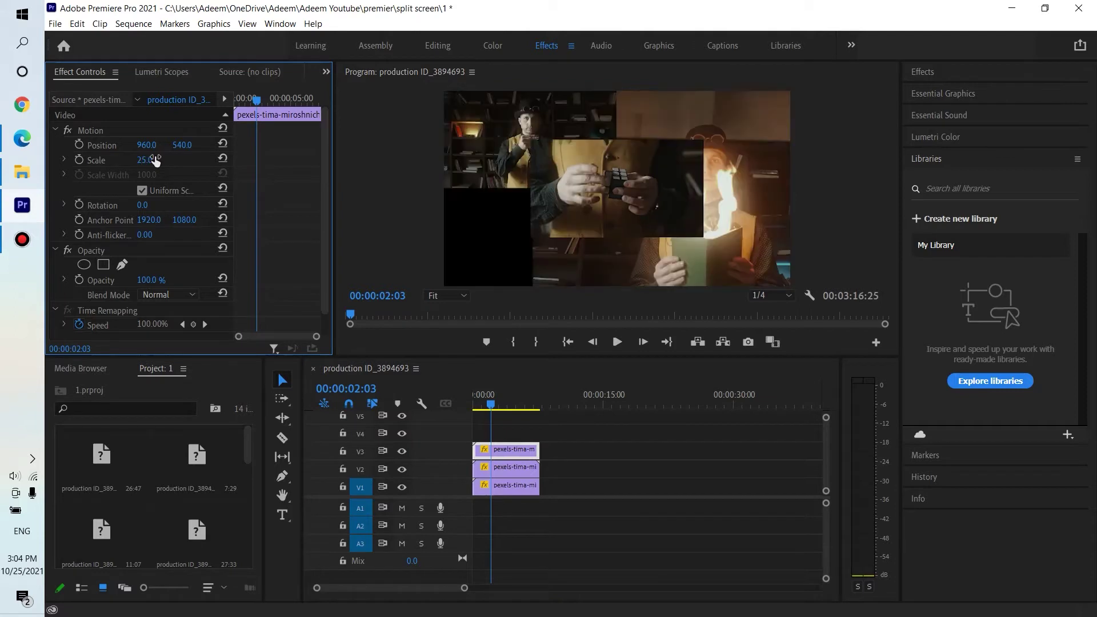
{"action": "left_click_drag", "start_coordinate": [146, 144], "coordinate": [103, 145]}
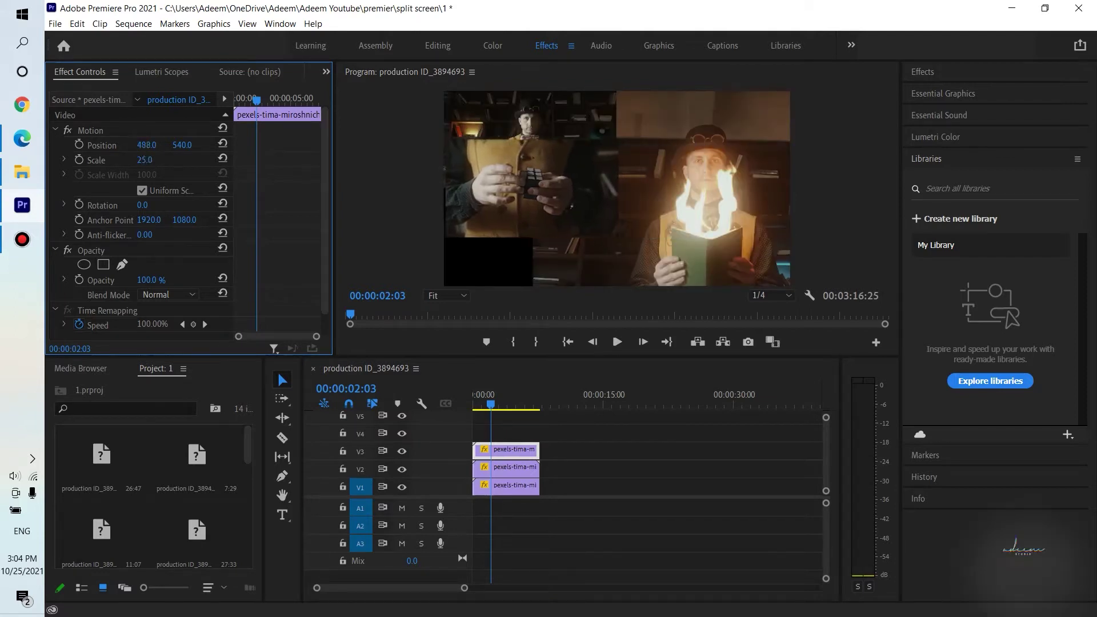
{"action": "left_click_drag", "start_coordinate": [175, 146], "coordinate": [162, 147]}
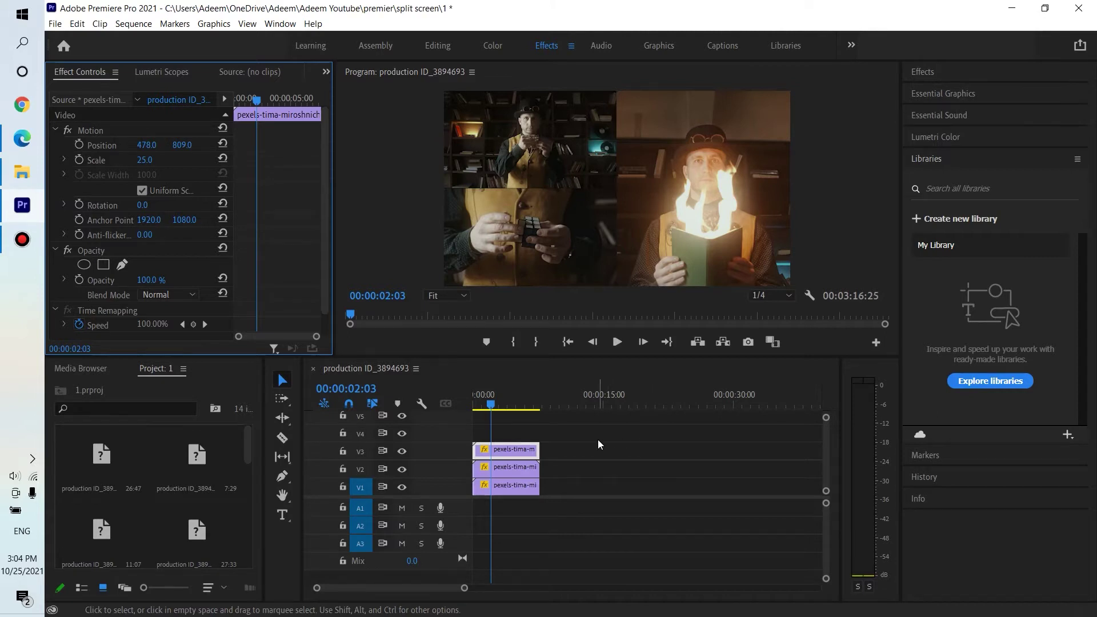
Save the project and draw a thin rectangle along the centre divider with the Rectangle Tool
{"action": "key", "text": "ctrl+s"}
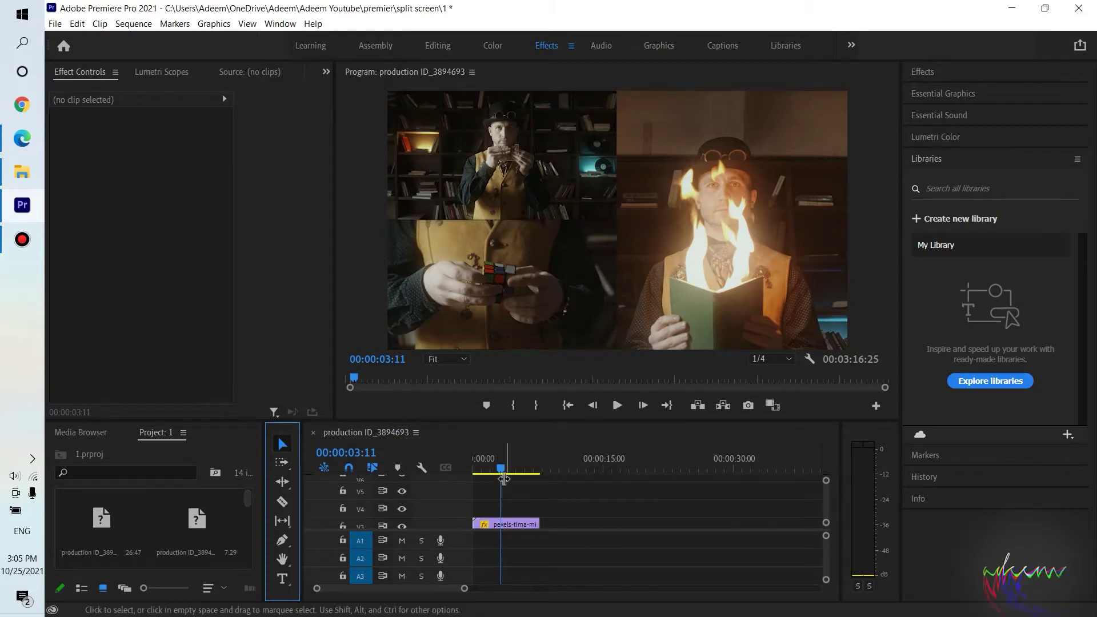
{"action": "left_click", "coordinate": [282, 540]}
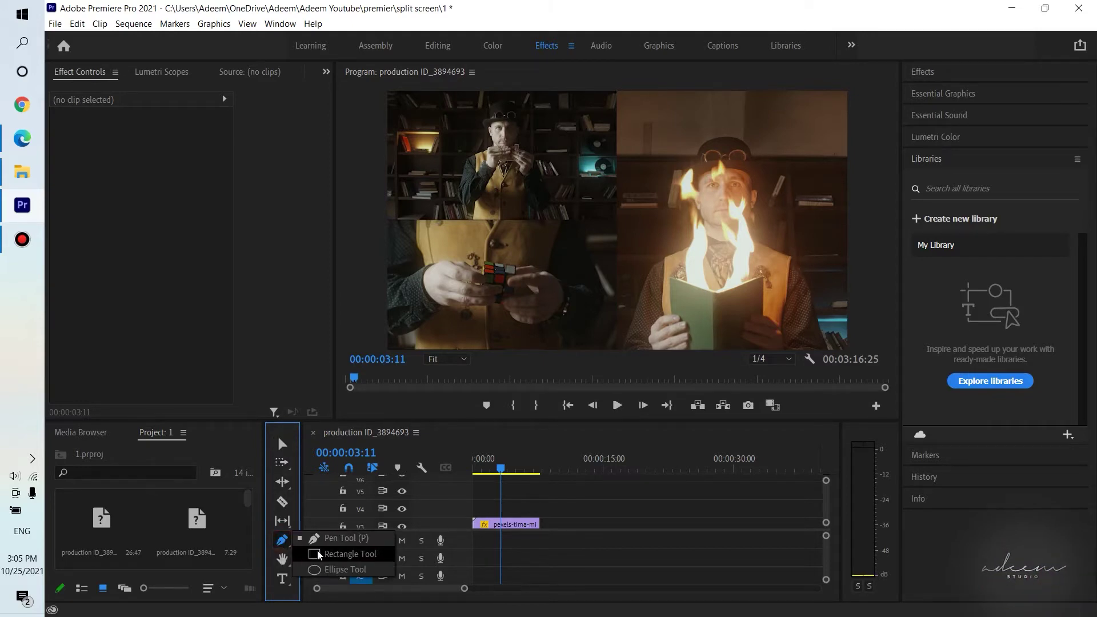
{"action": "left_click", "coordinate": [319, 554]}
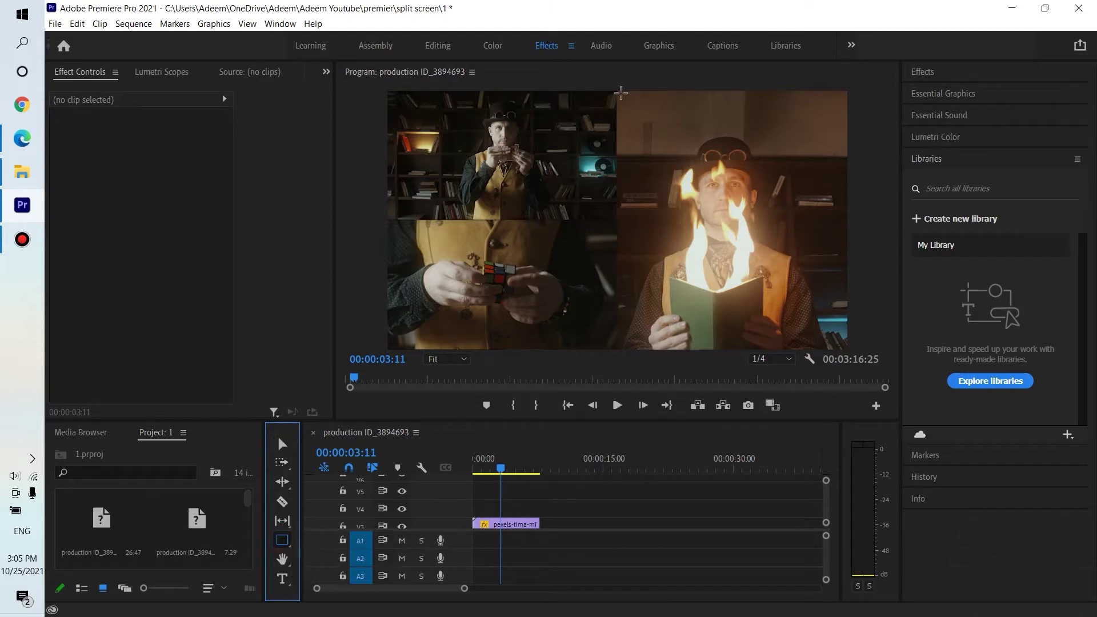
{"action": "mouse_move", "coordinate": [621, 91]}
{"action": "left_mouse_down"}
{"action": "mouse_move", "coordinate": [636, 308]}
{"action": "mouse_move", "coordinate": [626, 360]}
{"action": "left_mouse_up"}
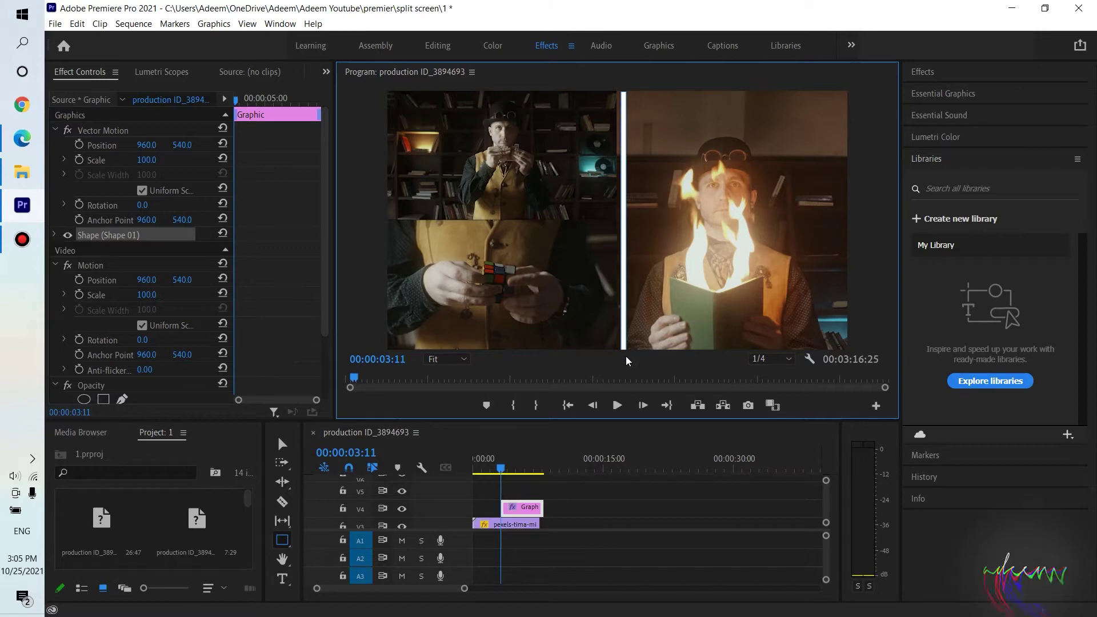
Give the divider rectangle a white fill and nudge it left to Position X 938
{"action": "left_click_drag", "start_coordinate": [627, 360], "coordinate": [625, 361]}
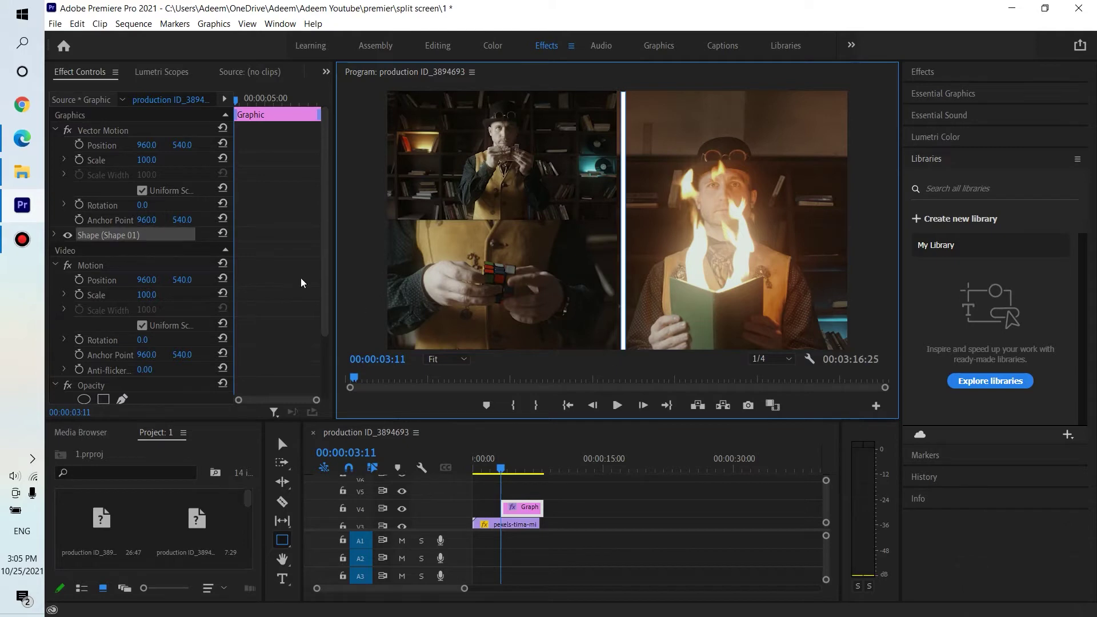
{"action": "left_click", "coordinate": [56, 235]}
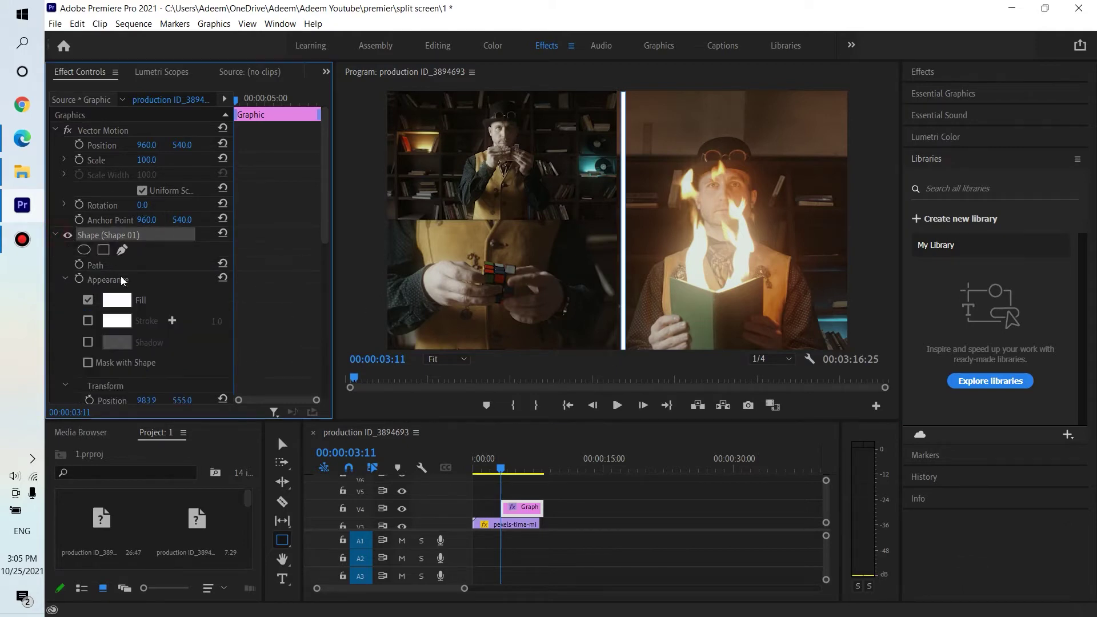
{"action": "left_click", "coordinate": [121, 304]}
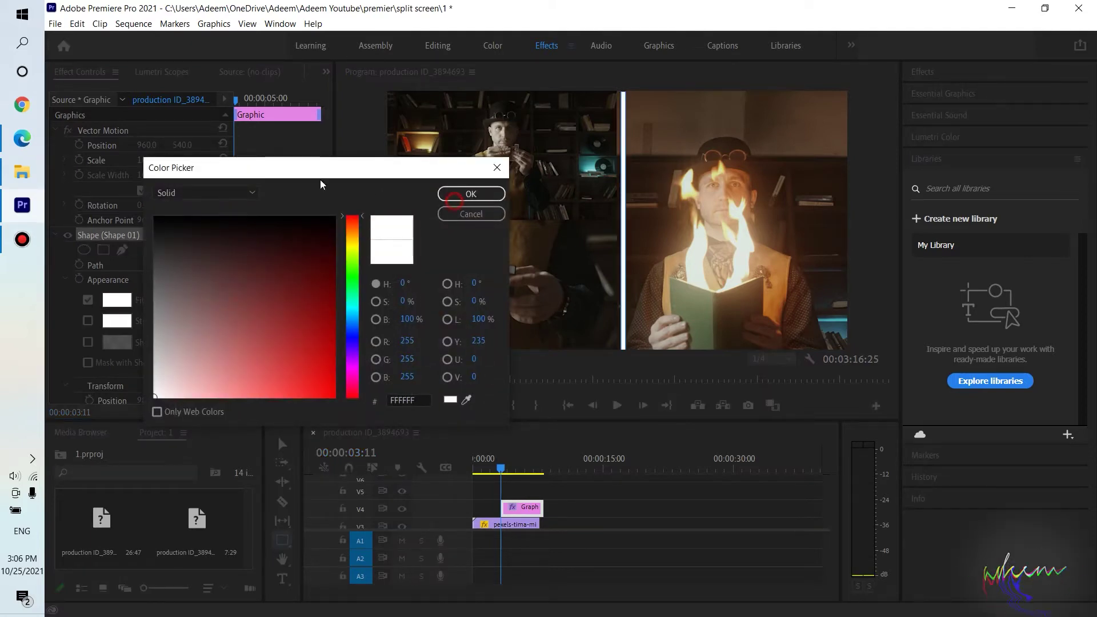
{"action": "left_click", "coordinate": [470, 193]}
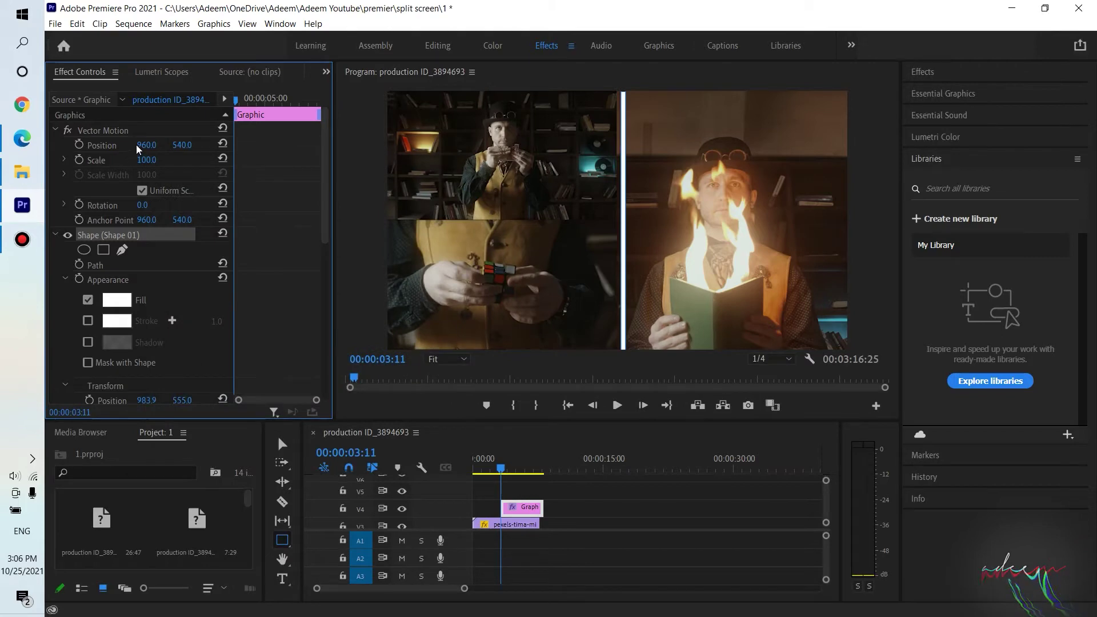
{"action": "key", "text": "Left"}
{"action": "key", "text": "Left"}
{"action": "key", "text": "Left"}
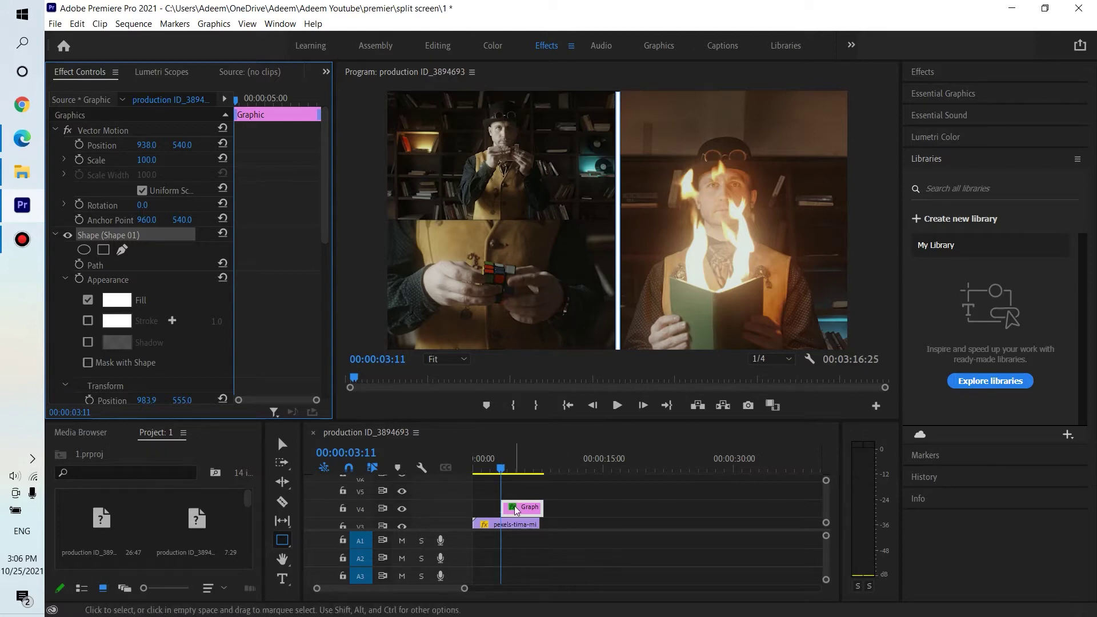
Move the divider graphic to the sequence start and deselect it
{"action": "mouse_move", "coordinate": [514, 508]}
{"action": "left_mouse_down"}
{"action": "mouse_move", "coordinate": [484, 508]}
{"action": "mouse_move", "coordinate": [539, 506]}
{"action": "left_mouse_up"}
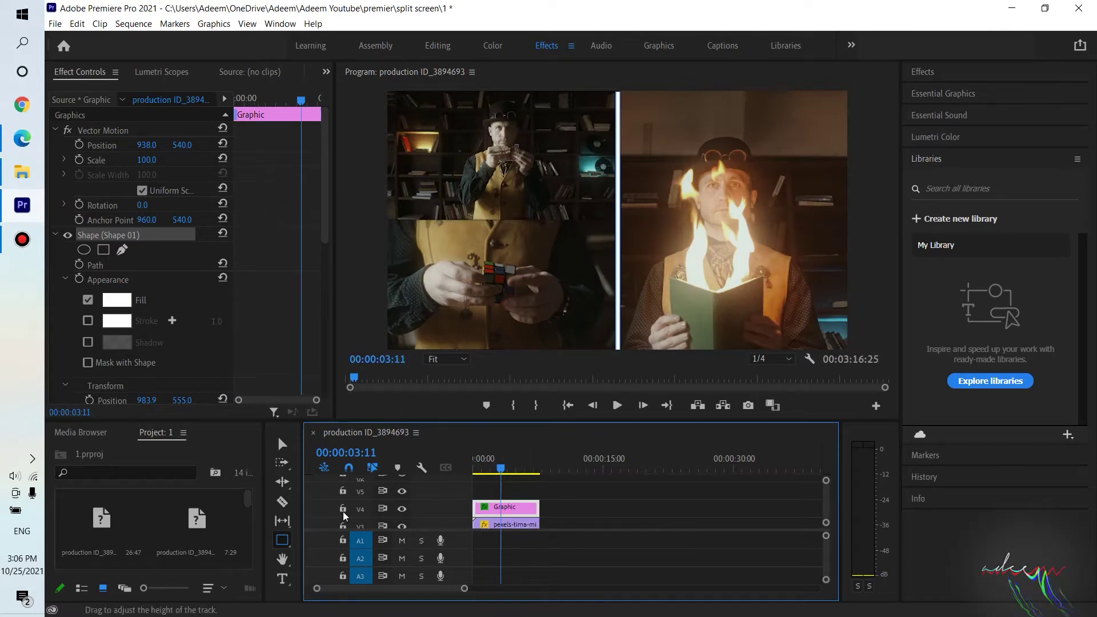
{"action": "left_click", "coordinate": [282, 443]}
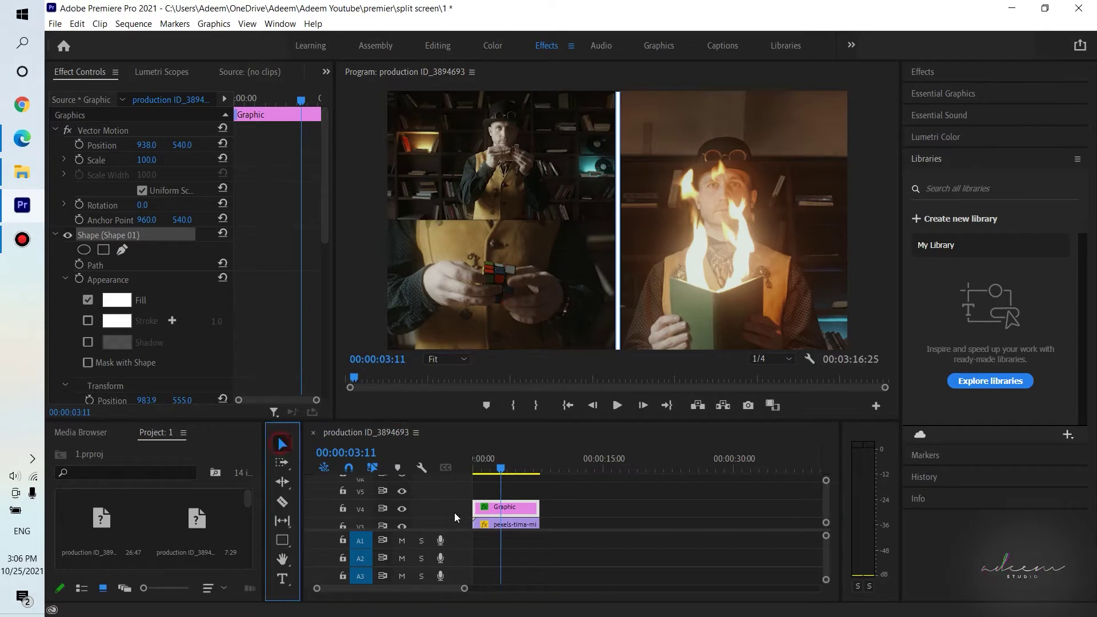
{"action": "left_click", "coordinate": [486, 492]}
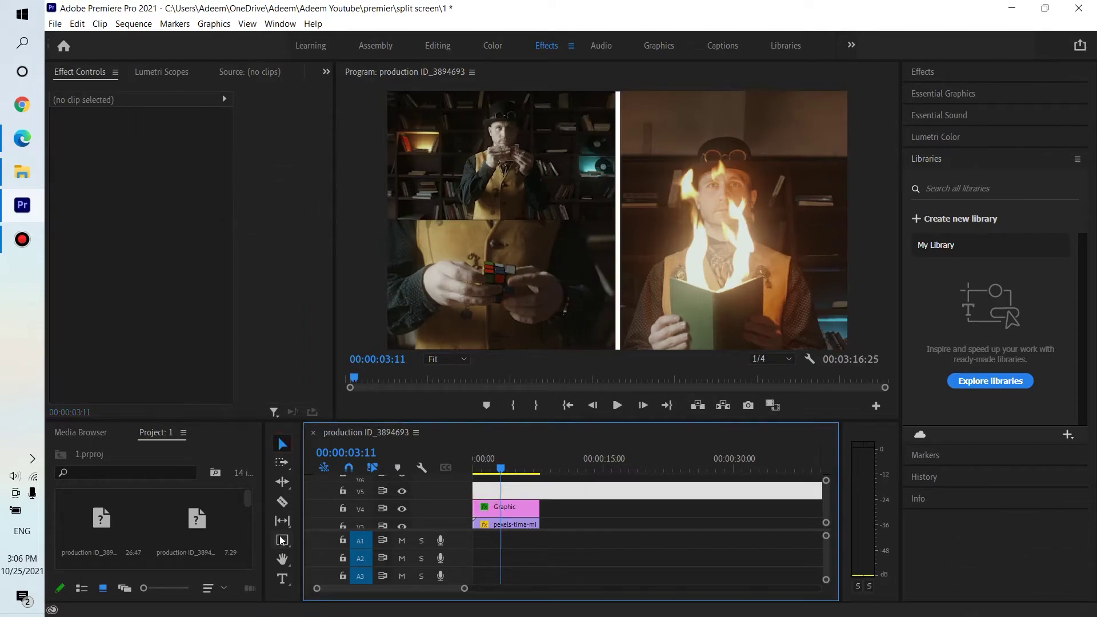
{"action": "left_click", "coordinate": [282, 540]}
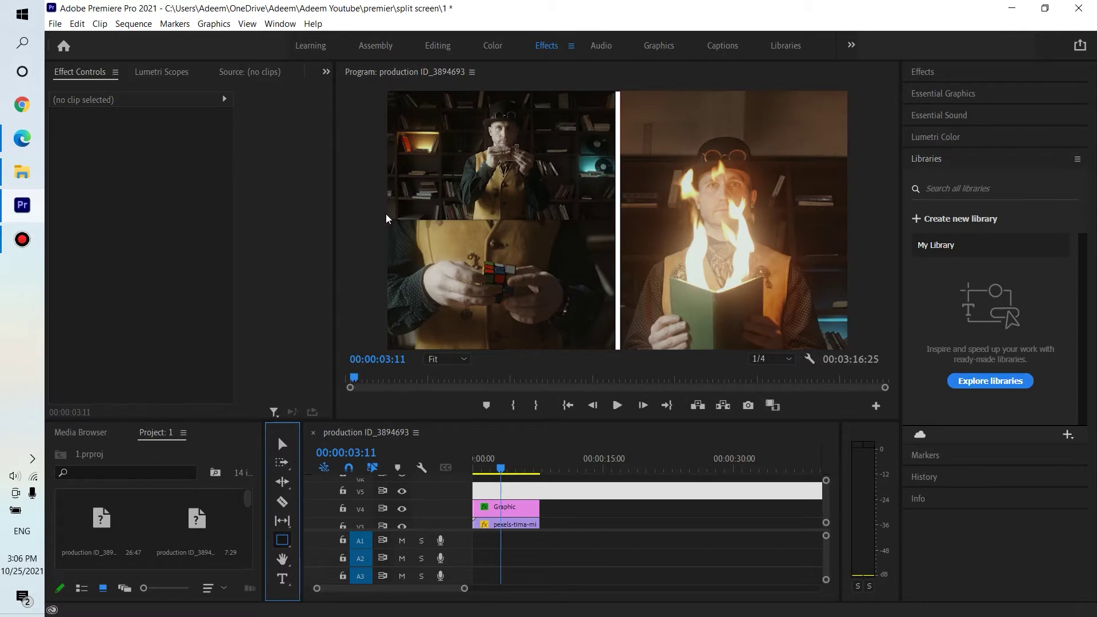
Draw a thick white horizontal bar across the left half at Position Y 554, aligned to the sequence start
{"action": "left_click_drag", "start_coordinate": [387, 214], "coordinate": [608, 217]}
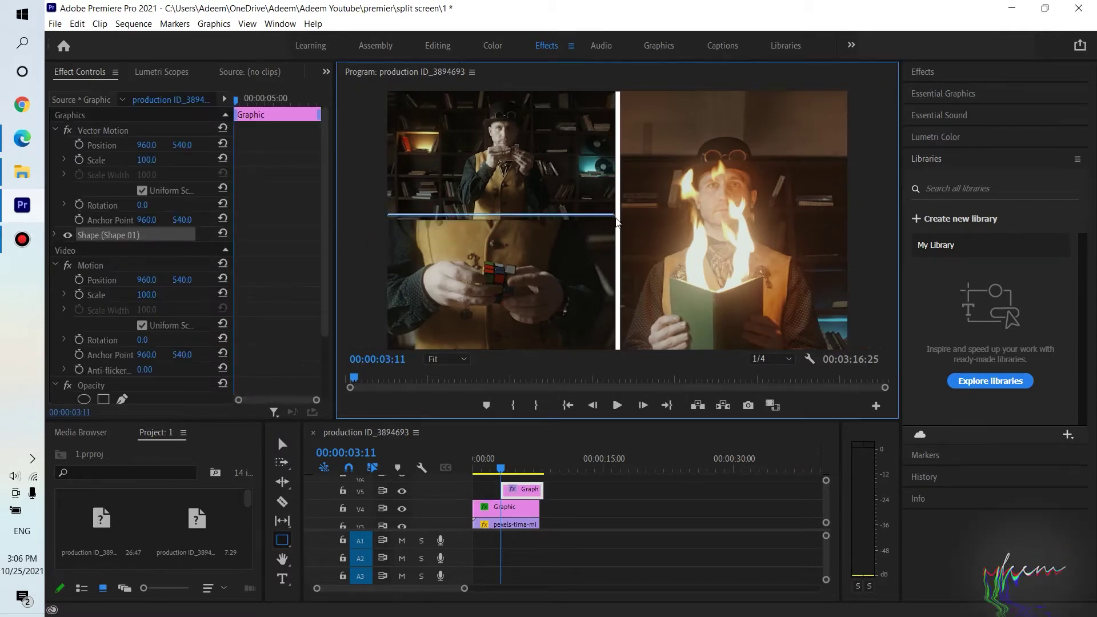
{"action": "left_click_drag", "start_coordinate": [614, 220], "coordinate": [619, 222]}
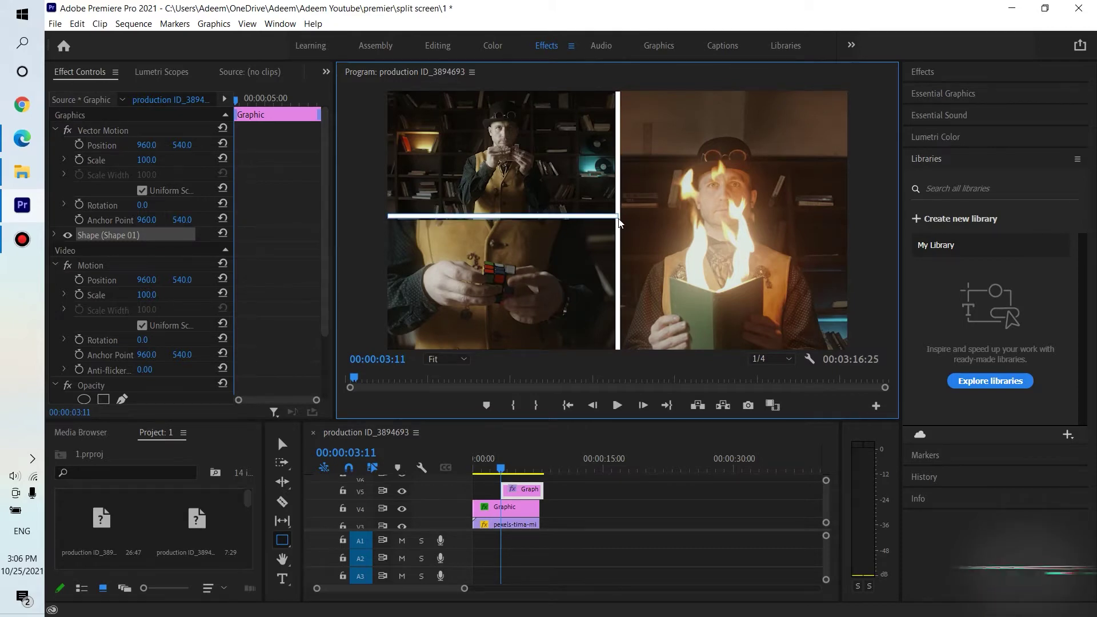
{"action": "left_click_drag", "start_coordinate": [176, 145], "coordinate": [184, 146]}
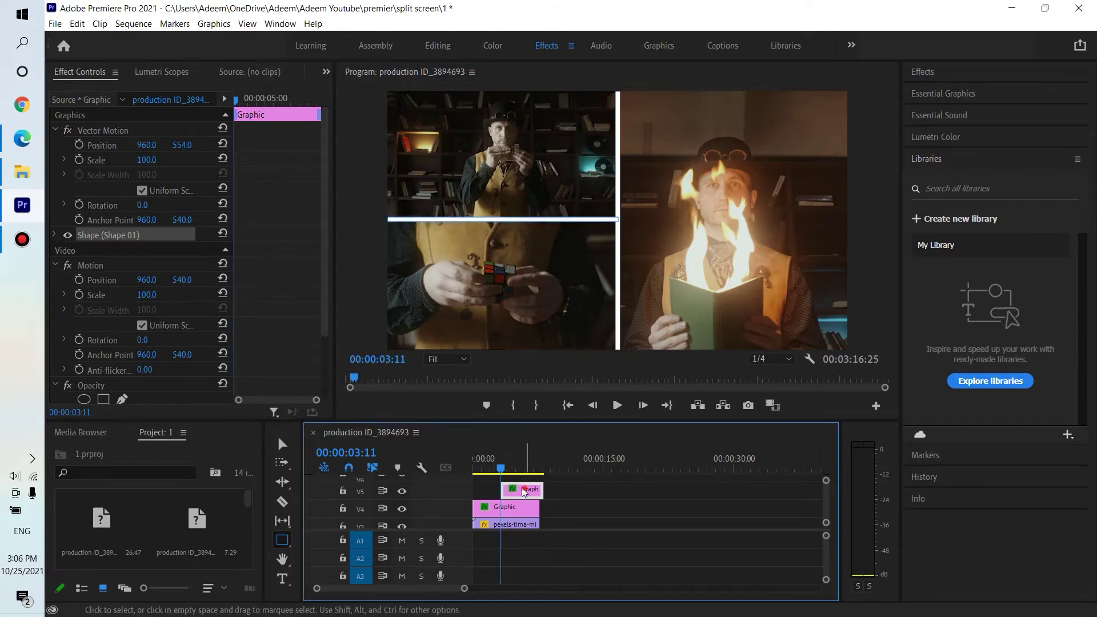
{"action": "mouse_move", "coordinate": [526, 490]}
{"action": "left_mouse_down"}
{"action": "mouse_move", "coordinate": [499, 490]}
{"action": "mouse_move", "coordinate": [538, 490]}
{"action": "left_mouse_up"}
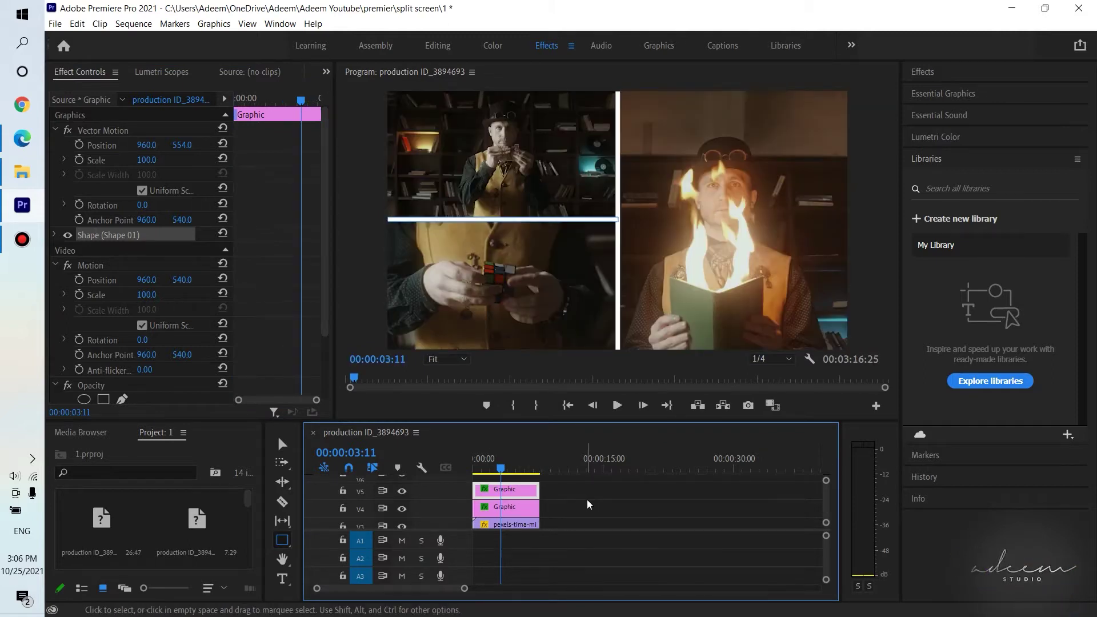
Save the project and play back the split screen from the start
{"action": "left_click", "coordinate": [589, 505]}
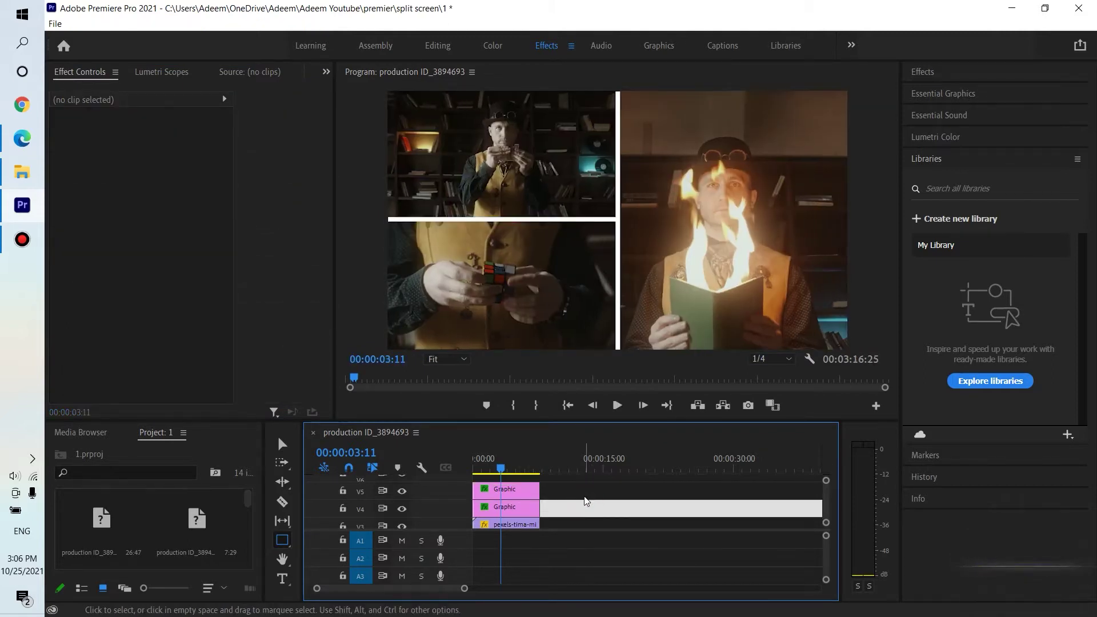
{"action": "key", "text": "ctrl+s"}
{"action": "key", "text": "Home"}
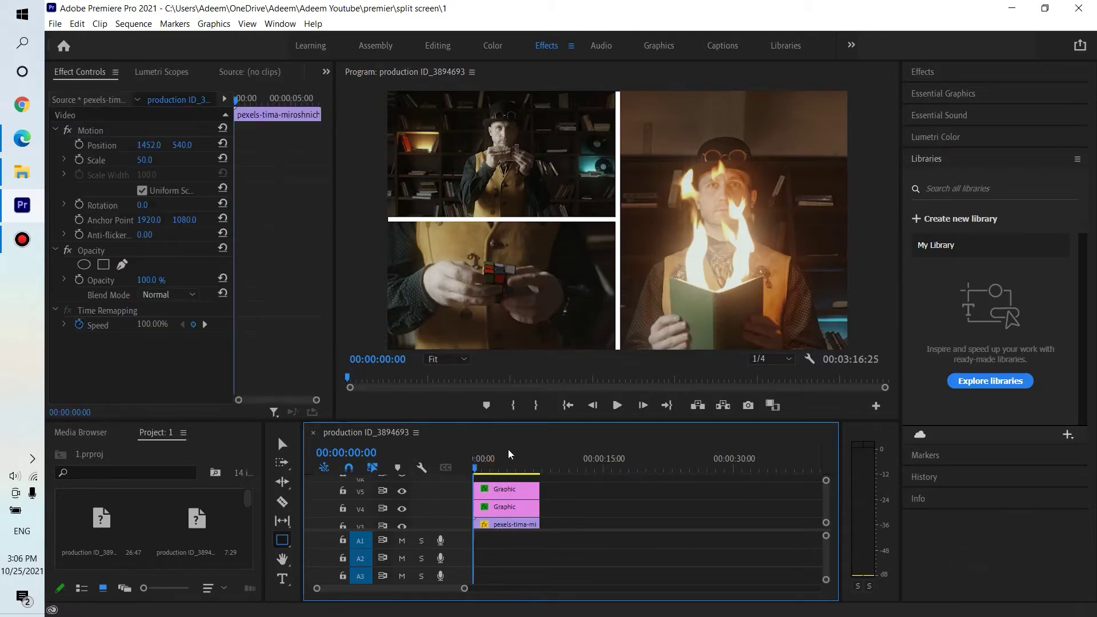
{"action": "left_click", "coordinate": [617, 405]}
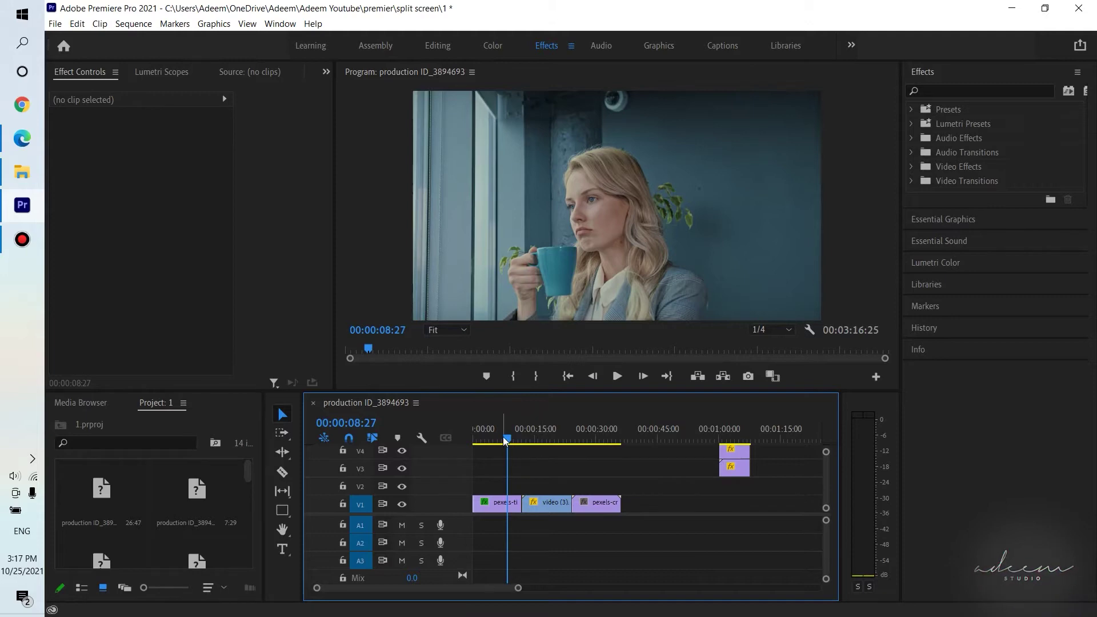
Stack the first clip on V3, video (3) on V2 and the last clip on V1, hiding V1 and V2
{"action": "left_click", "coordinate": [594, 439]}
{"action": "left_click_drag", "start_coordinate": [594, 442], "coordinate": [503, 441]}
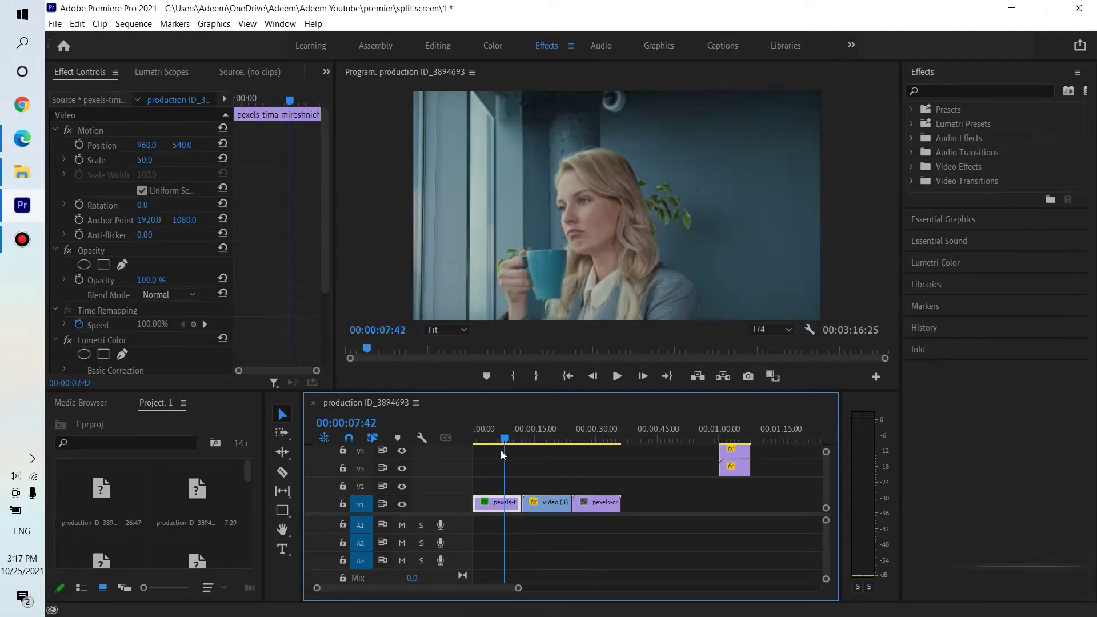
{"action": "left_click_drag", "start_coordinate": [490, 508], "coordinate": [489, 467]}
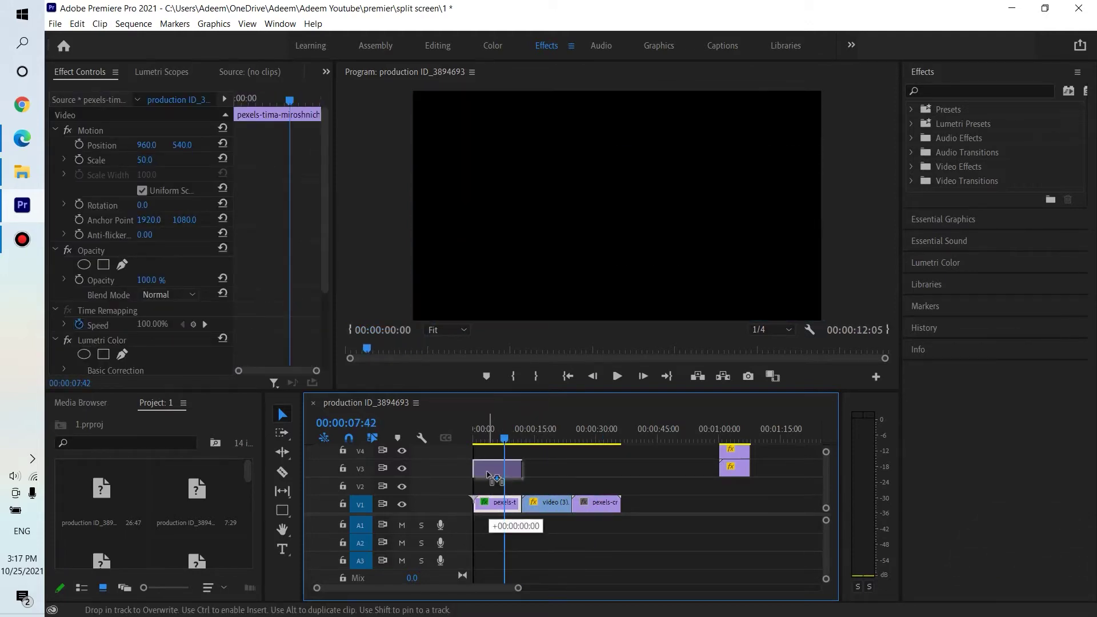
{"action": "left_click_drag", "start_coordinate": [529, 501], "coordinate": [494, 485]}
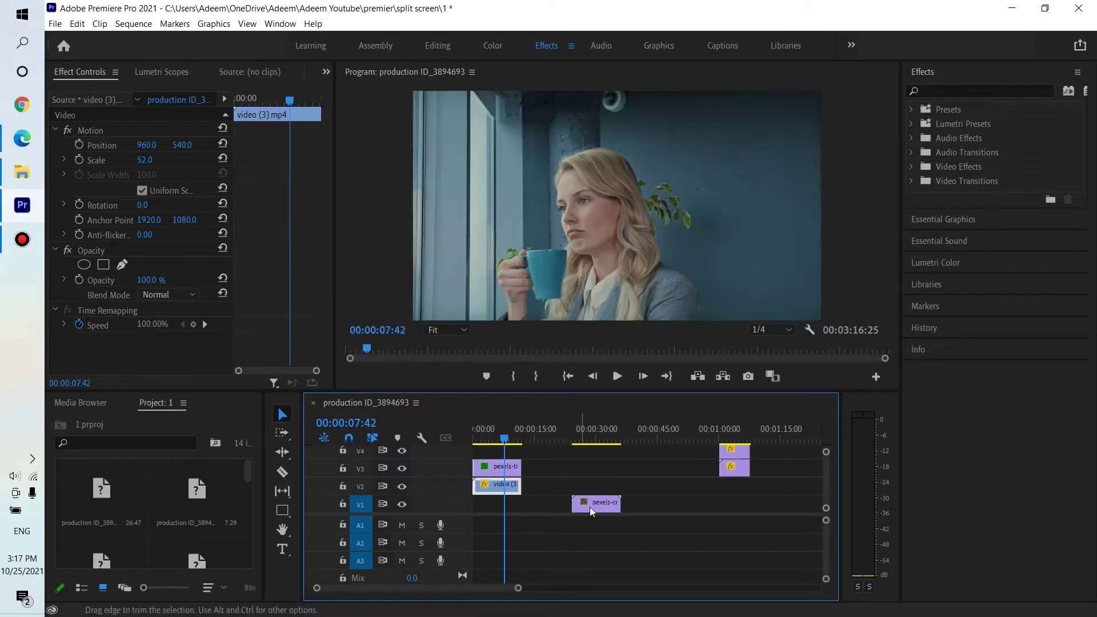
{"action": "left_click_drag", "start_coordinate": [592, 502], "coordinate": [490, 508]}
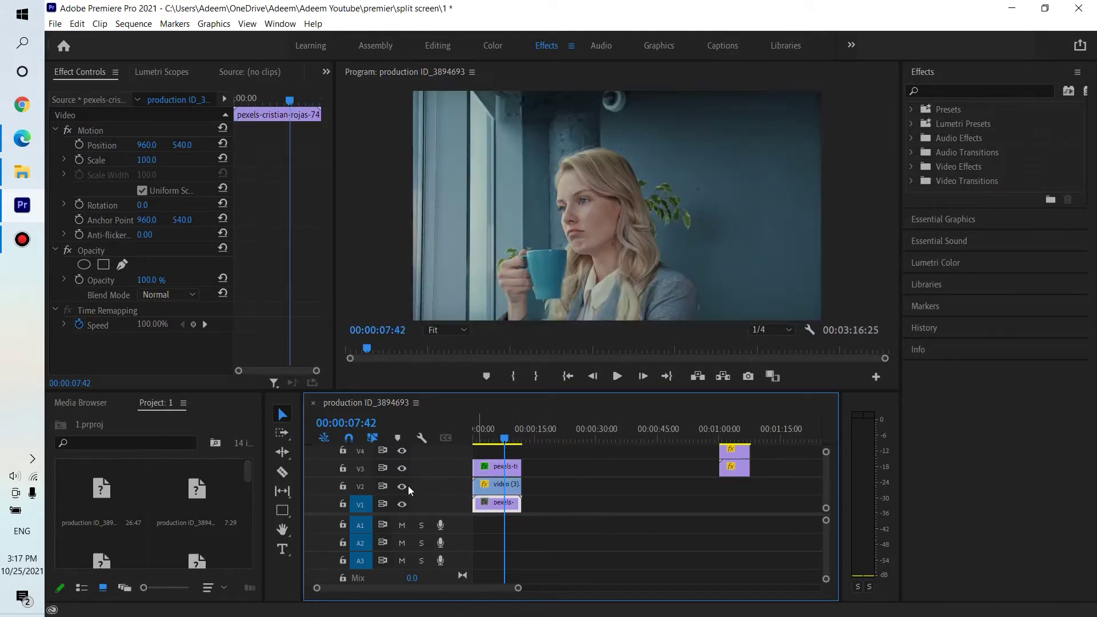
{"action": "left_click", "coordinate": [404, 503]}
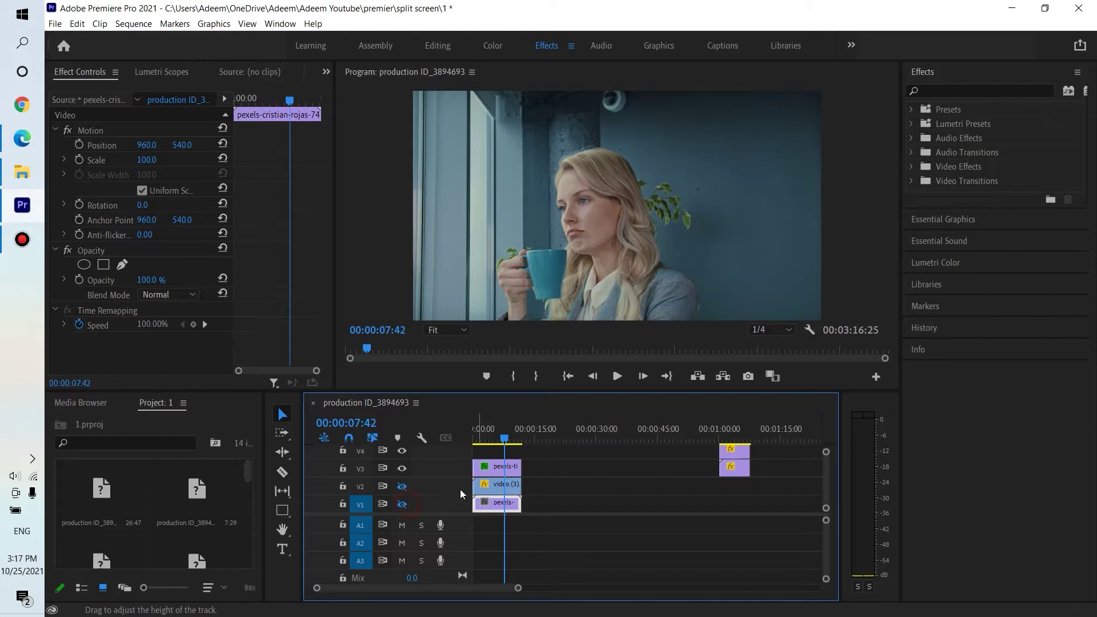
{"action": "left_click", "coordinate": [497, 467]}
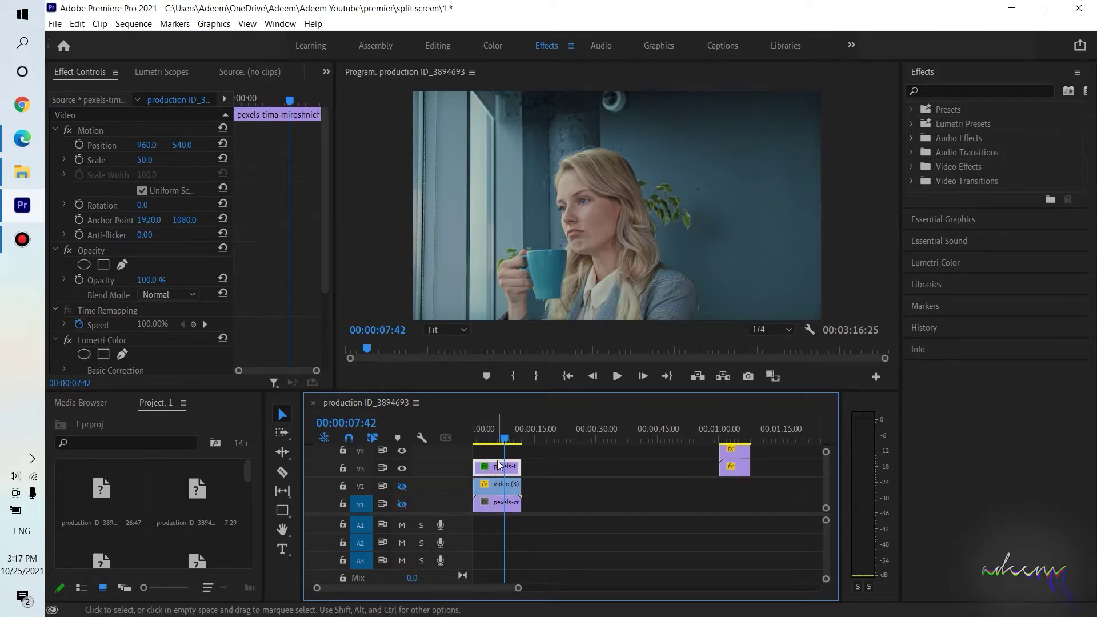
Search the effects for 'wipe' and apply two Radial Wipe effects to the V3 clip
{"action": "left_click", "coordinate": [944, 89]}
{"action": "type", "text": "wipe"}
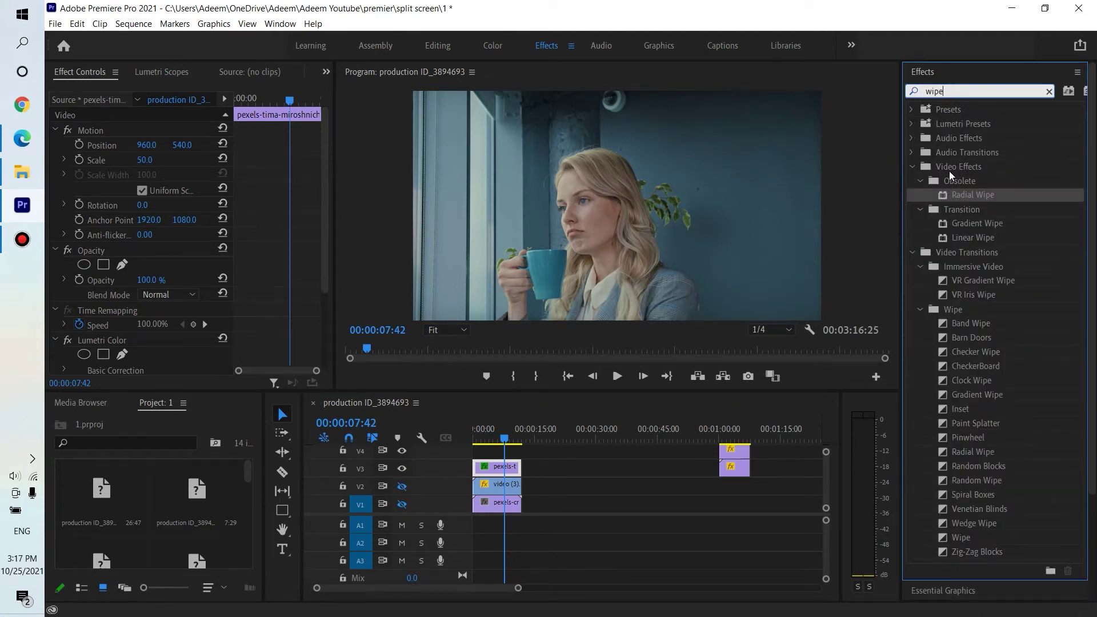
{"action": "left_click_drag", "start_coordinate": [966, 196], "coordinate": [963, 198]}
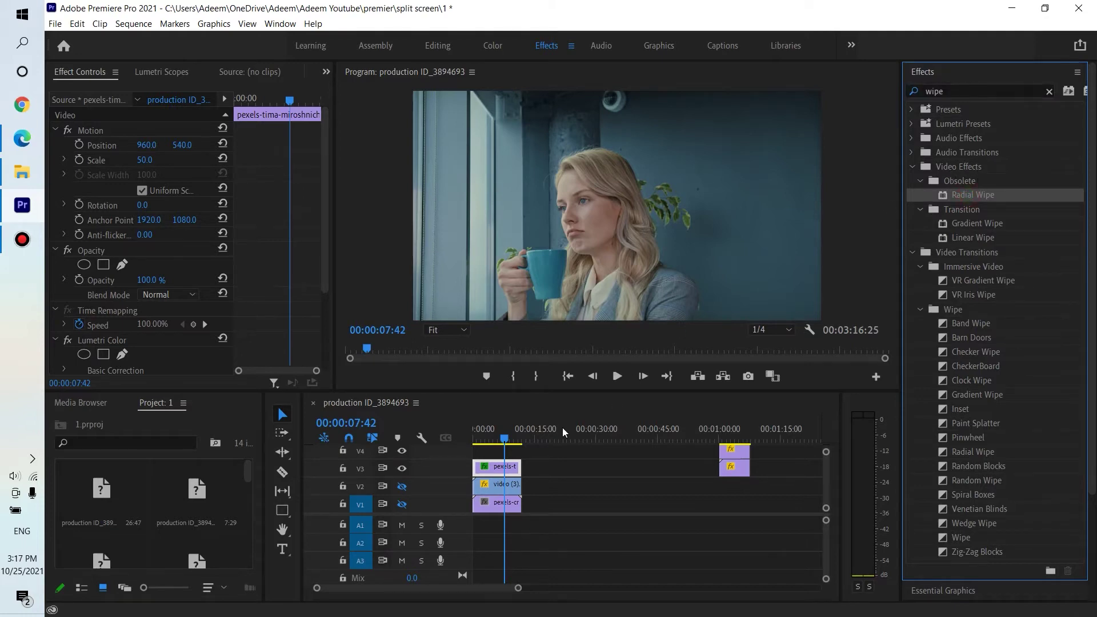
{"action": "left_click_drag", "start_coordinate": [562, 427], "coordinate": [497, 467]}
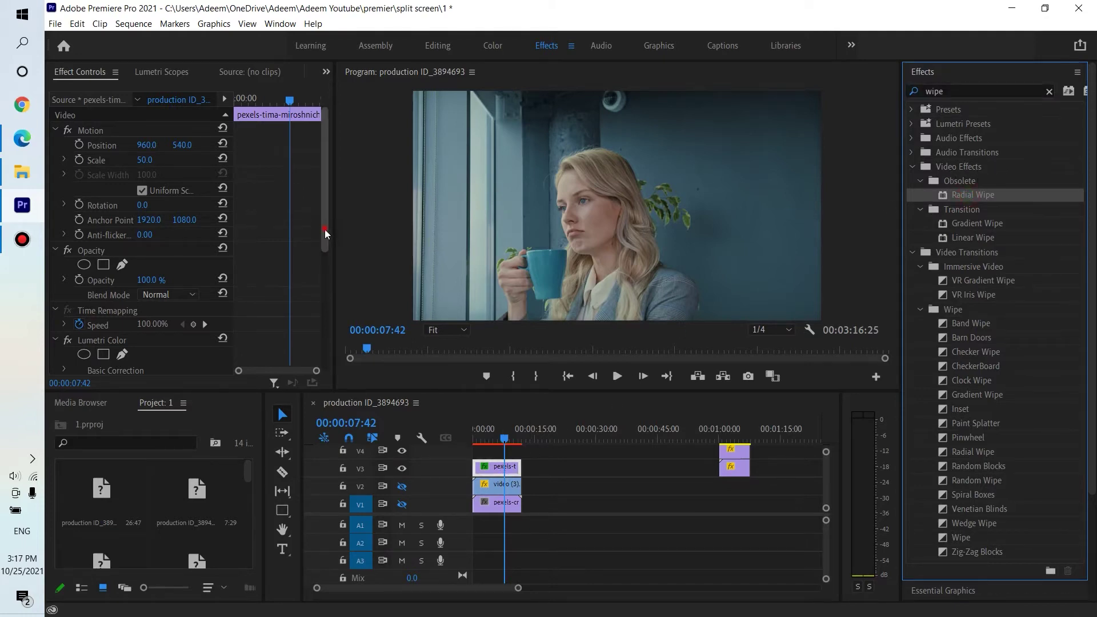
{"action": "left_click_drag", "start_coordinate": [324, 229], "coordinate": [319, 371]}
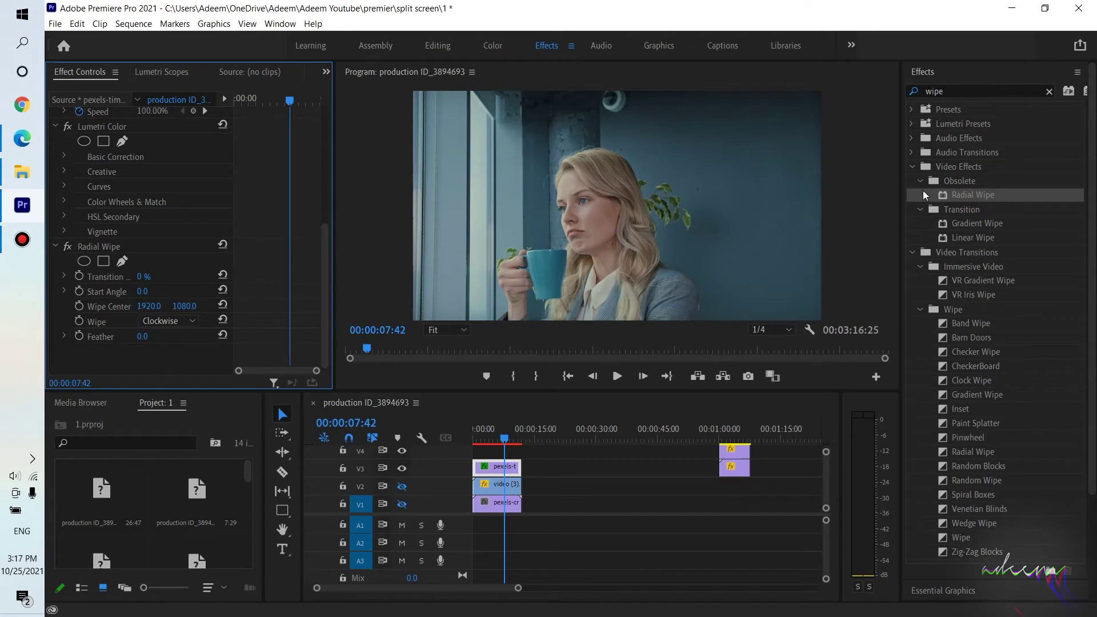
{"action": "left_click_drag", "start_coordinate": [963, 194], "coordinate": [499, 467]}
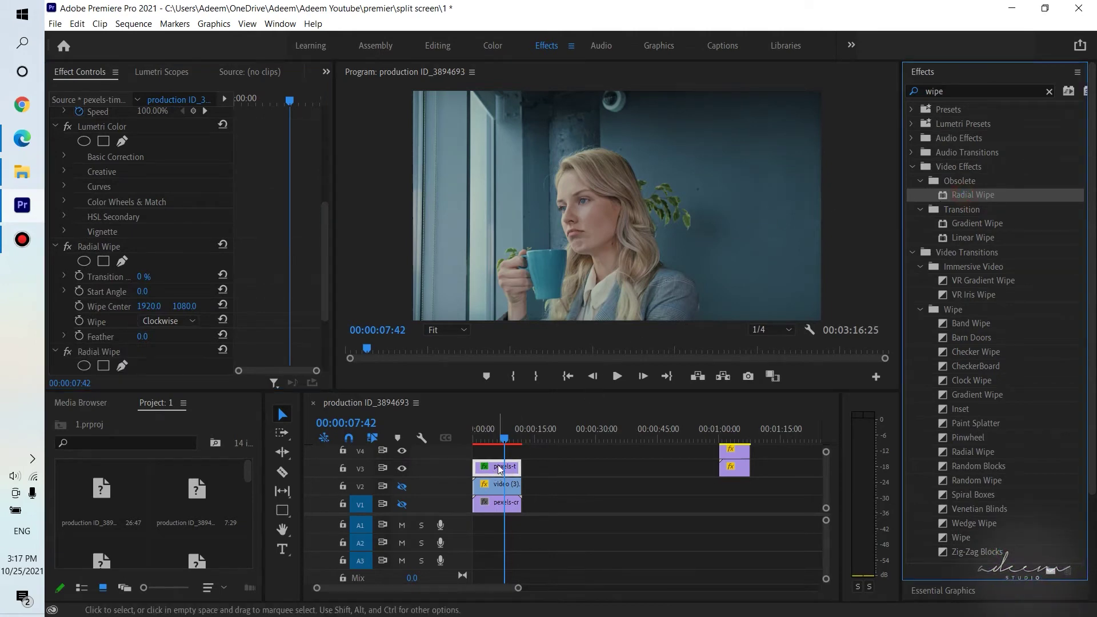
{"action": "left_click_drag", "start_coordinate": [325, 283], "coordinate": [317, 374]}
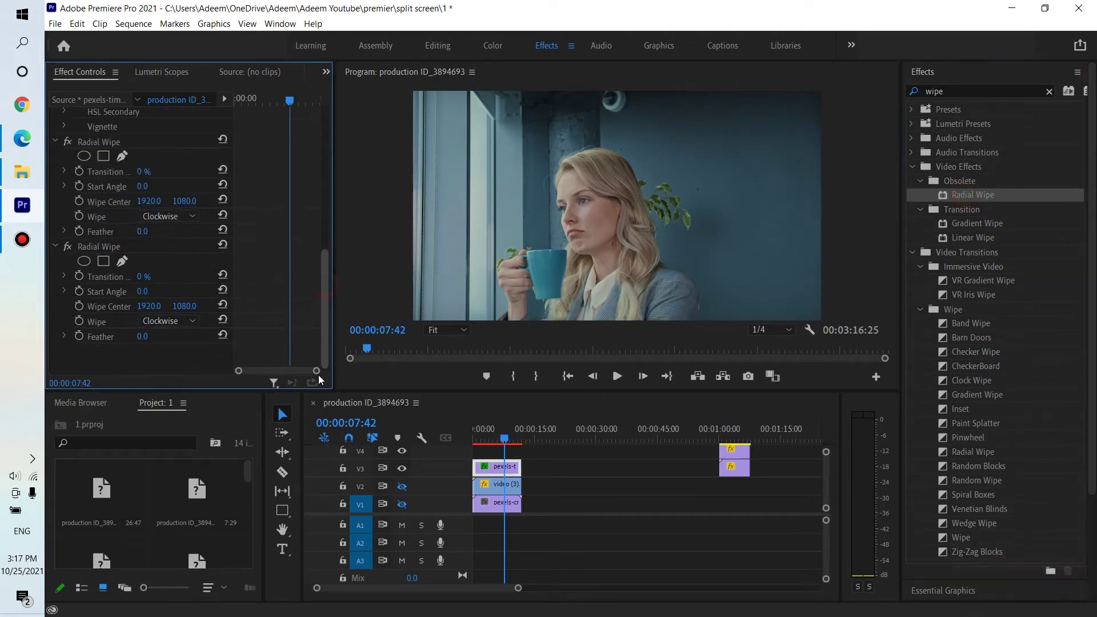
Set the first Radial Wipe to 50% transition at 230° and the second to 50°
{"action": "left_click", "coordinate": [141, 171]}
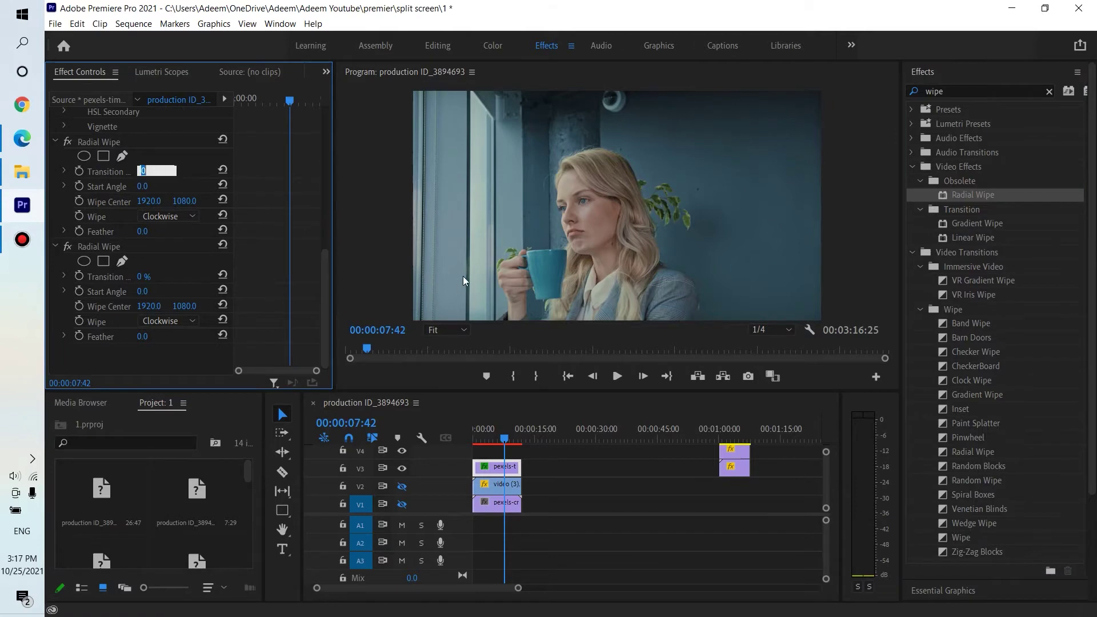
{"action": "type", "text": "50"}
{"action": "key", "text": "Tab"}
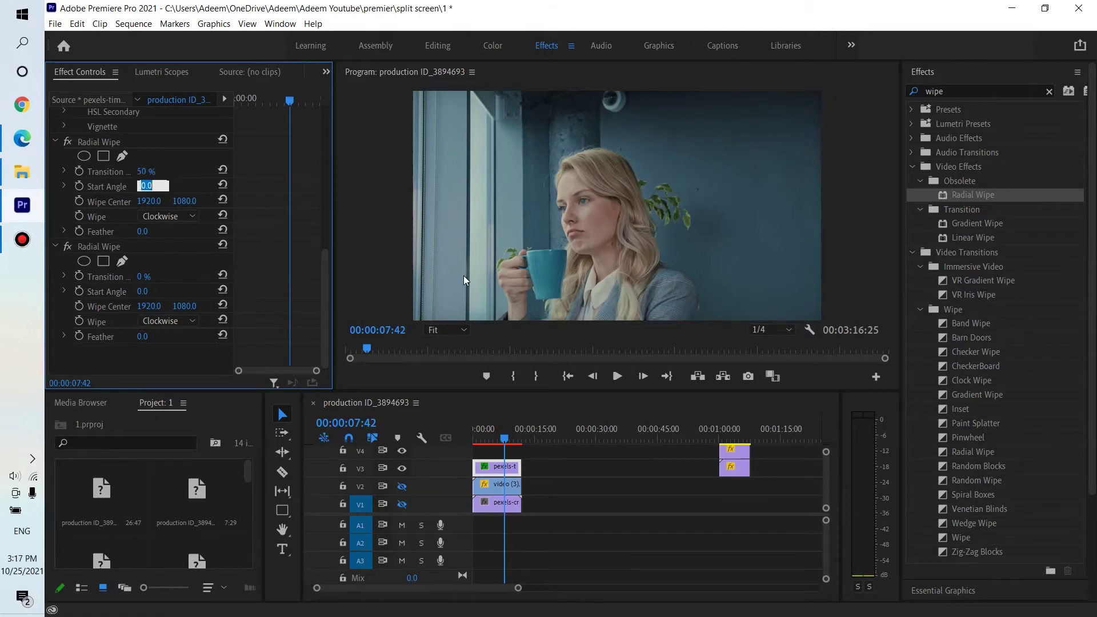
{"action": "type", "text": "230"}
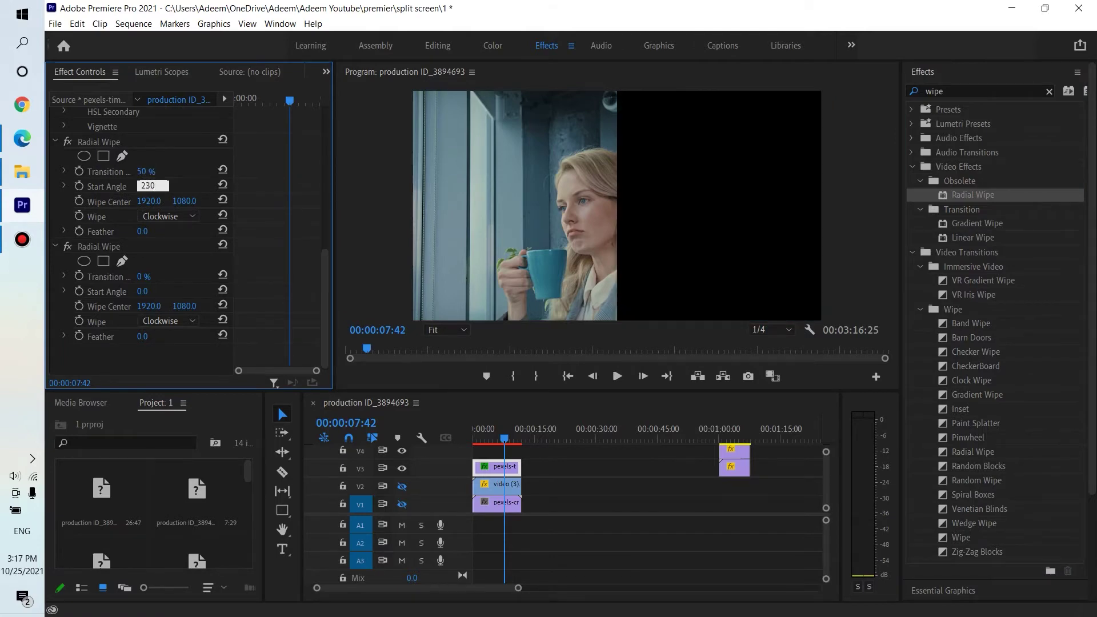
{"action": "left_click", "coordinate": [143, 277]}
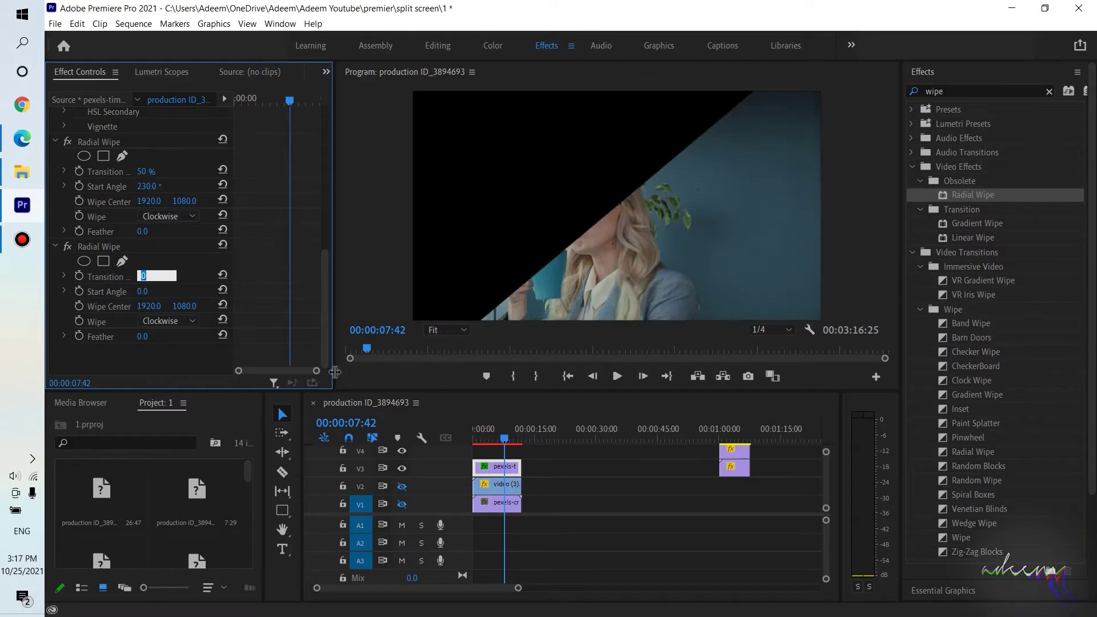
{"action": "type", "text": "50"}
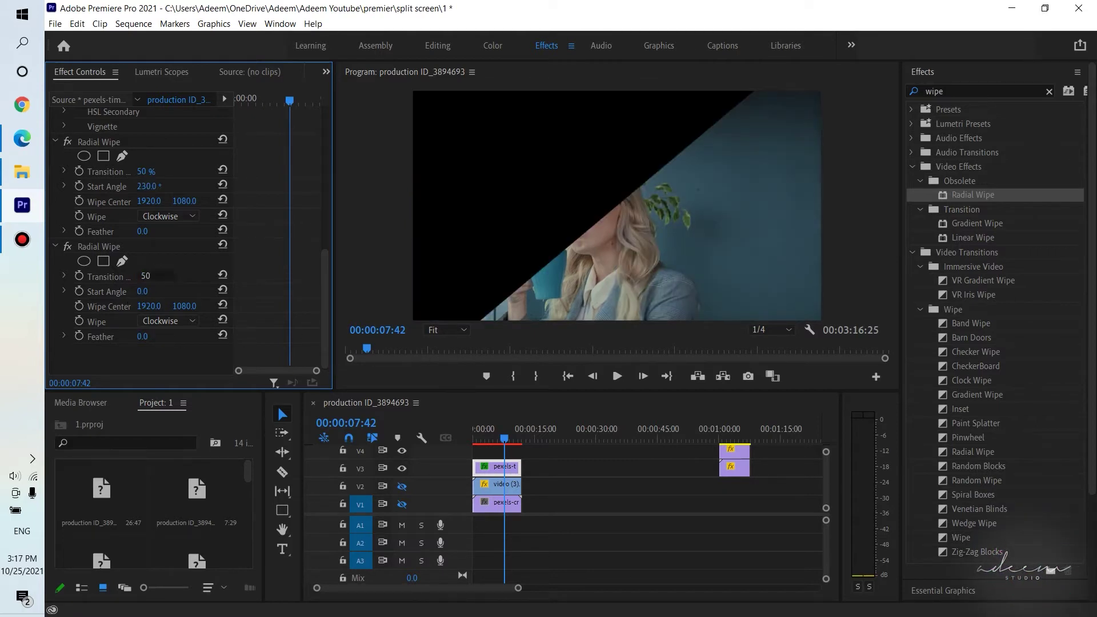
{"action": "key", "text": "Return"}
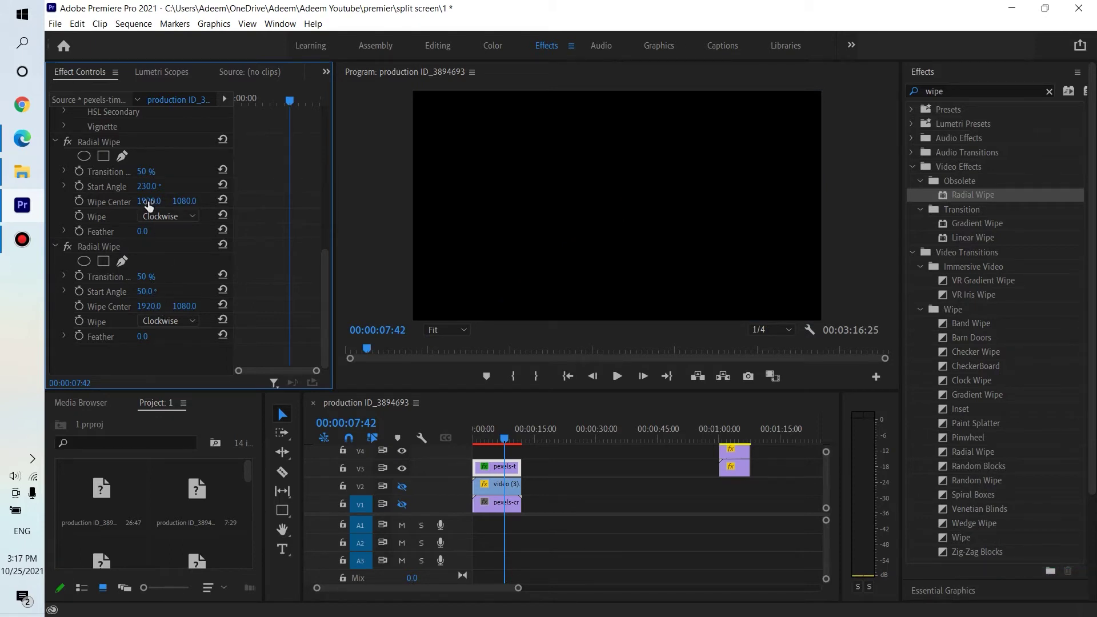
Set the two wipe centres to 837 and 2943 so the woman clip forms a diagonal band
{"action": "left_click_drag", "start_coordinate": [149, 201], "coordinate": [103, 201]}
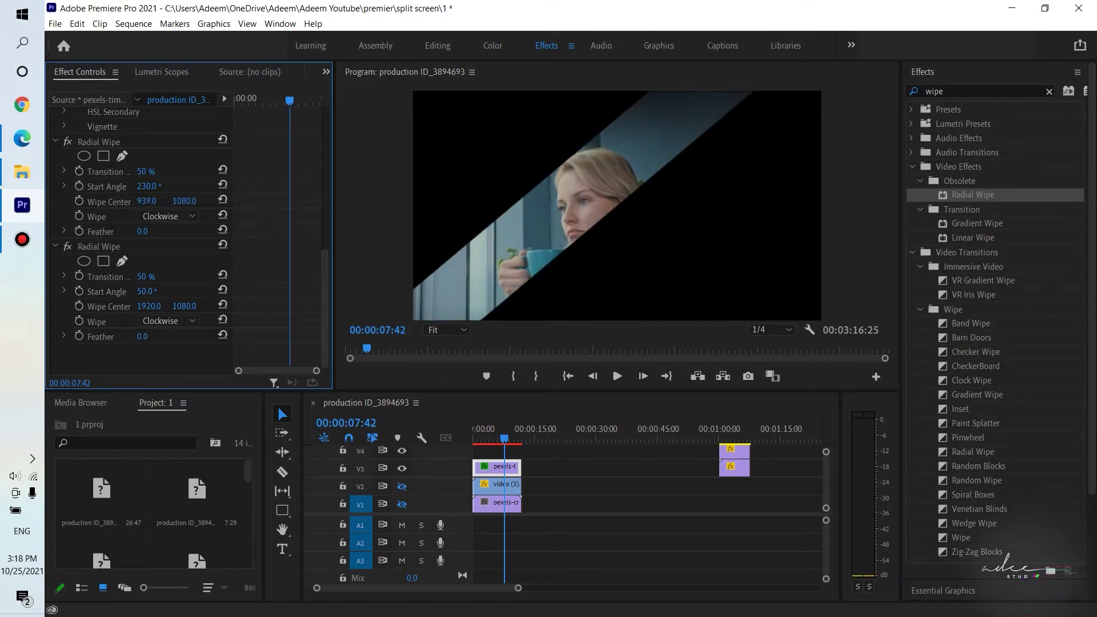
{"action": "left_click_drag", "start_coordinate": [103, 202], "coordinate": [114, 201]}
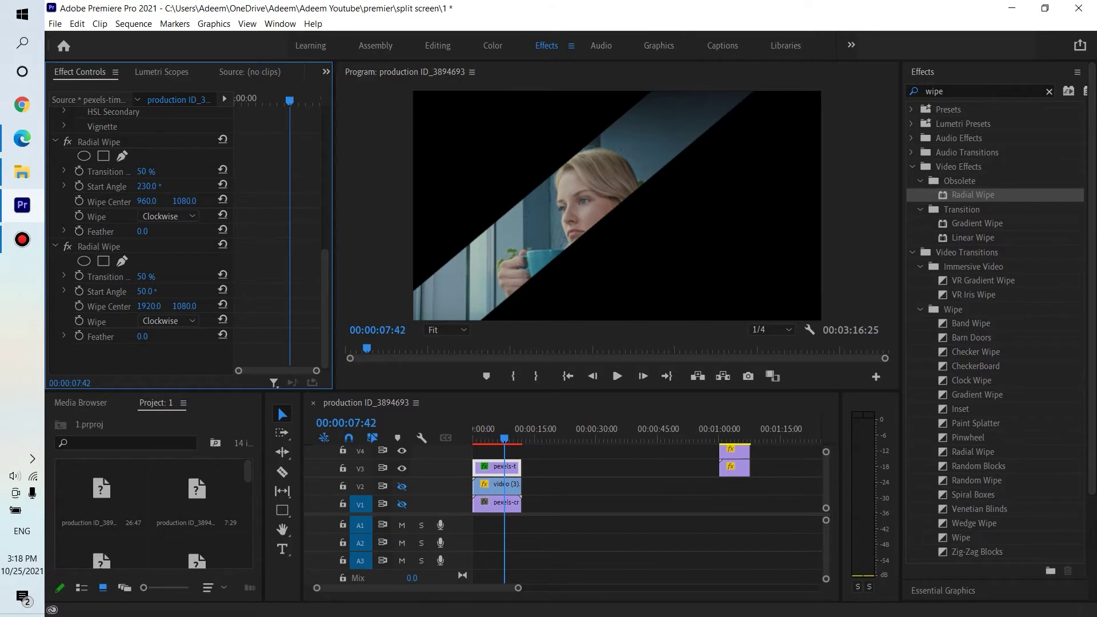
{"action": "left_click_drag", "start_coordinate": [147, 201], "coordinate": [77, 201]}
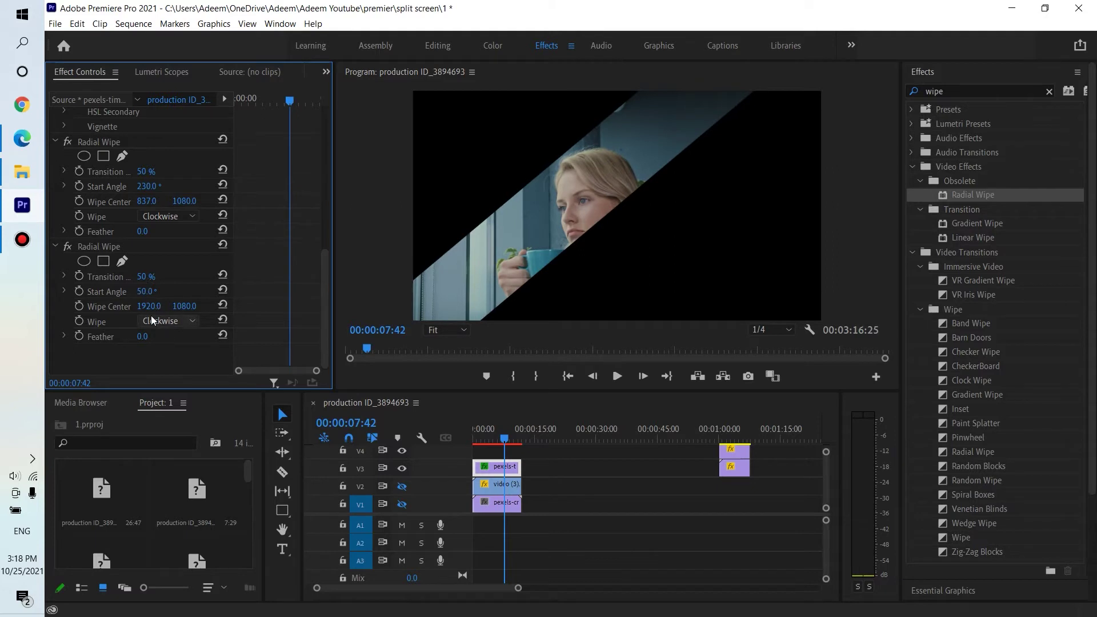
{"action": "left_click_drag", "start_coordinate": [150, 306], "coordinate": [734, 307]}
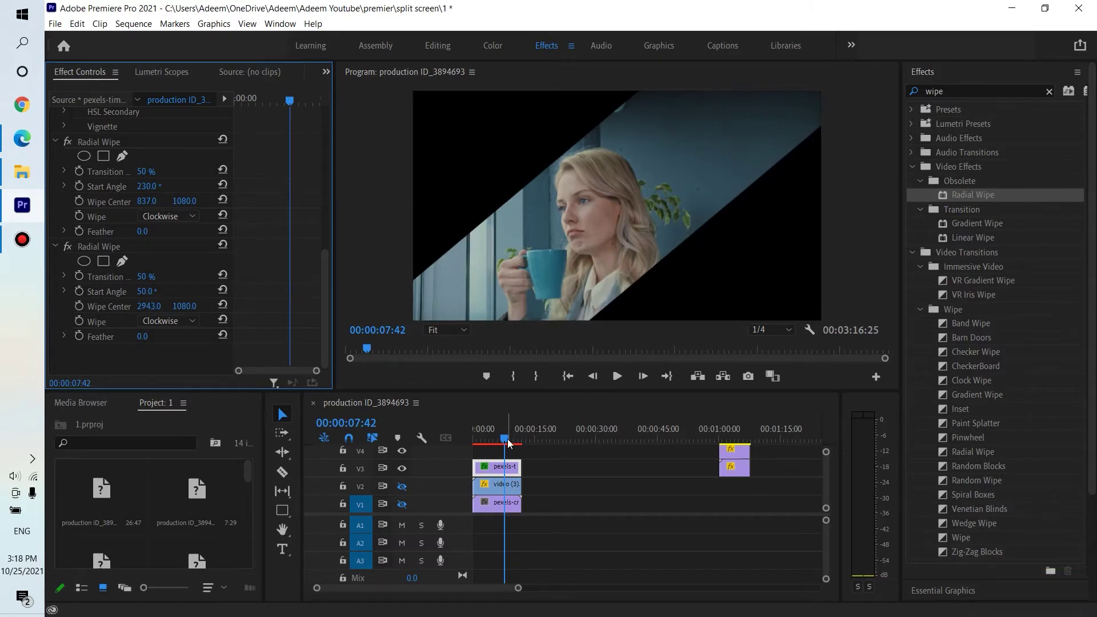
Save the project and turn on the V2 track output
{"action": "key", "text": "ctrl+s"}
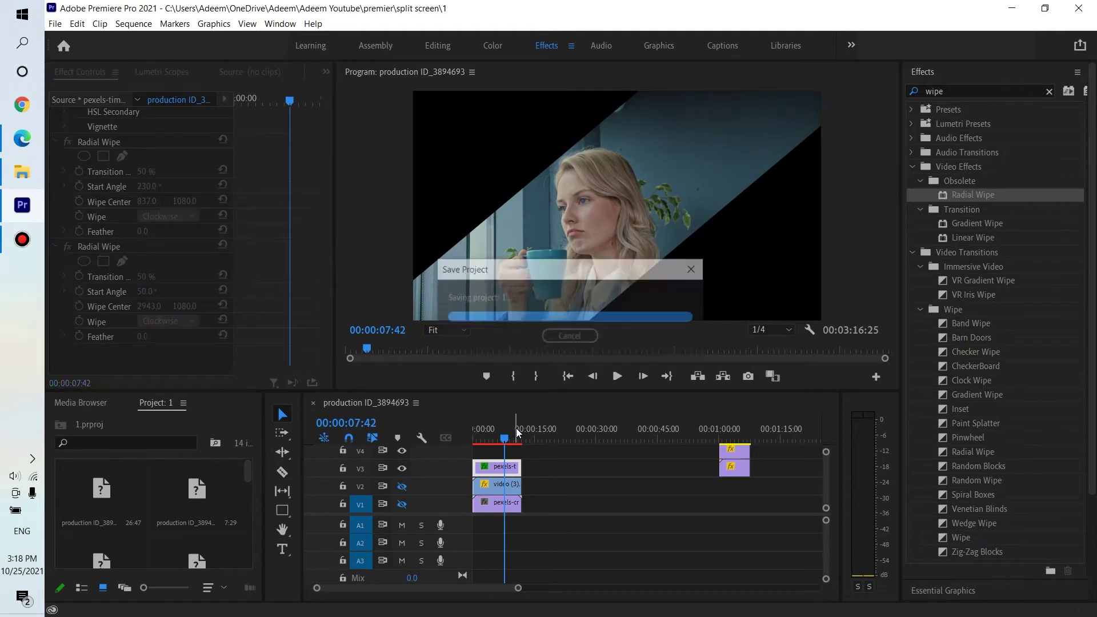
{"action": "left_click", "coordinate": [403, 487]}
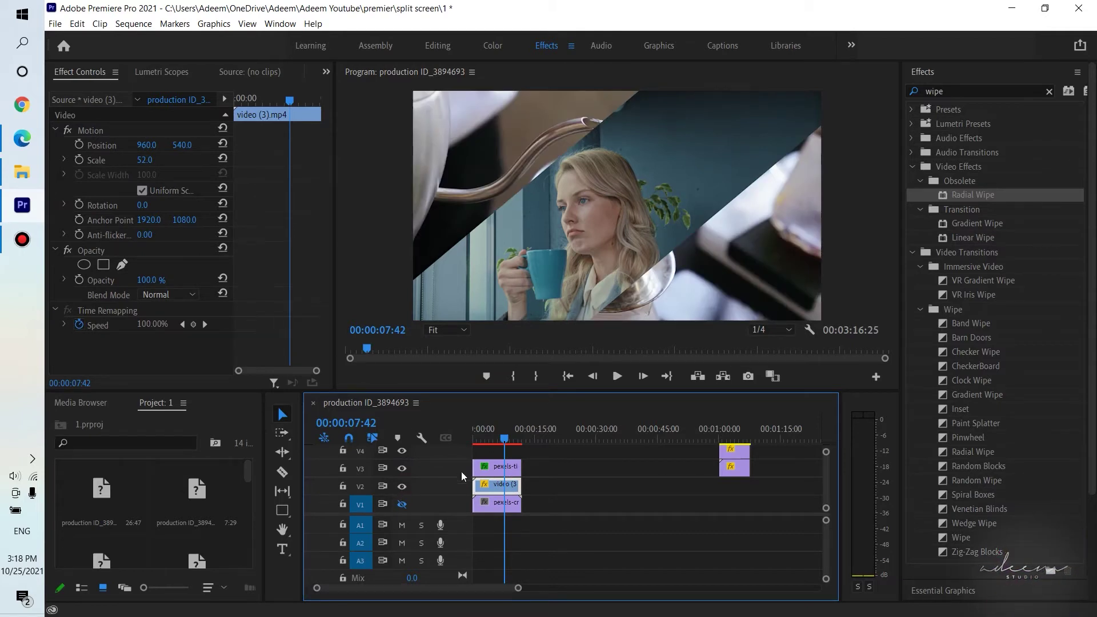
Scale the coffee-pour clip to 50 and position it at 396, 388 in the upper-left
{"action": "mouse_move", "coordinate": [144, 160]}
{"action": "left_mouse_down"}
{"action": "mouse_move", "coordinate": [132, 159]}
{"action": "mouse_move", "coordinate": [181, 153]}
{"action": "mouse_move", "coordinate": [165, 145]}
{"action": "mouse_move", "coordinate": [147, 160]}
{"action": "mouse_move", "coordinate": [157, 160]}
{"action": "mouse_move", "coordinate": [123, 145]}
{"action": "mouse_move", "coordinate": [217, 145]}
{"action": "mouse_move", "coordinate": [163, 145]}
{"action": "left_mouse_up"}
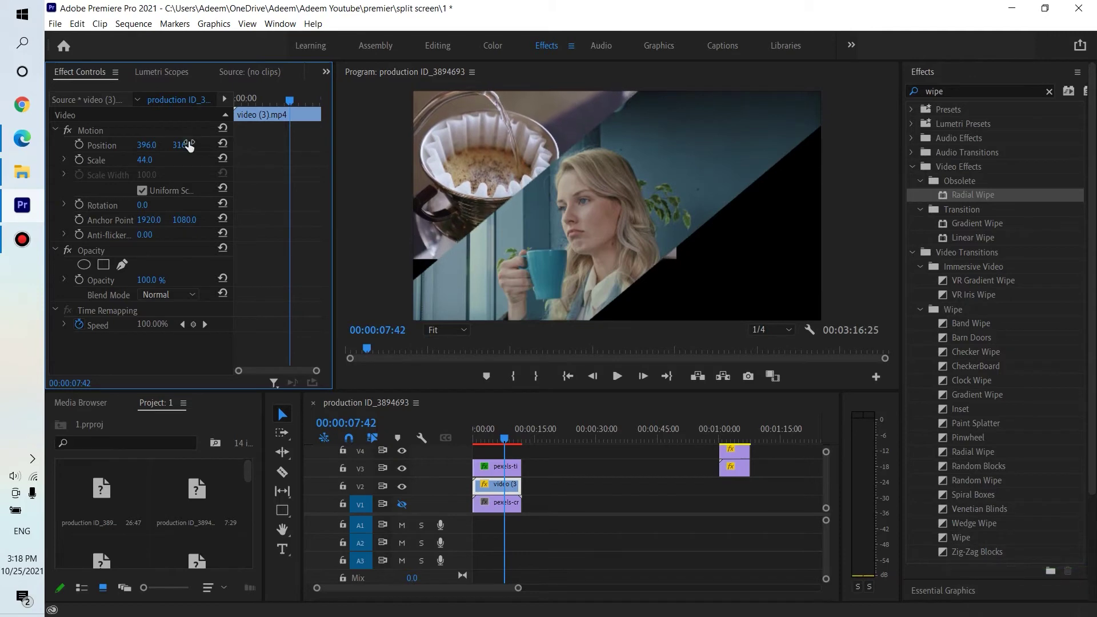
{"action": "type", "text": "50"}
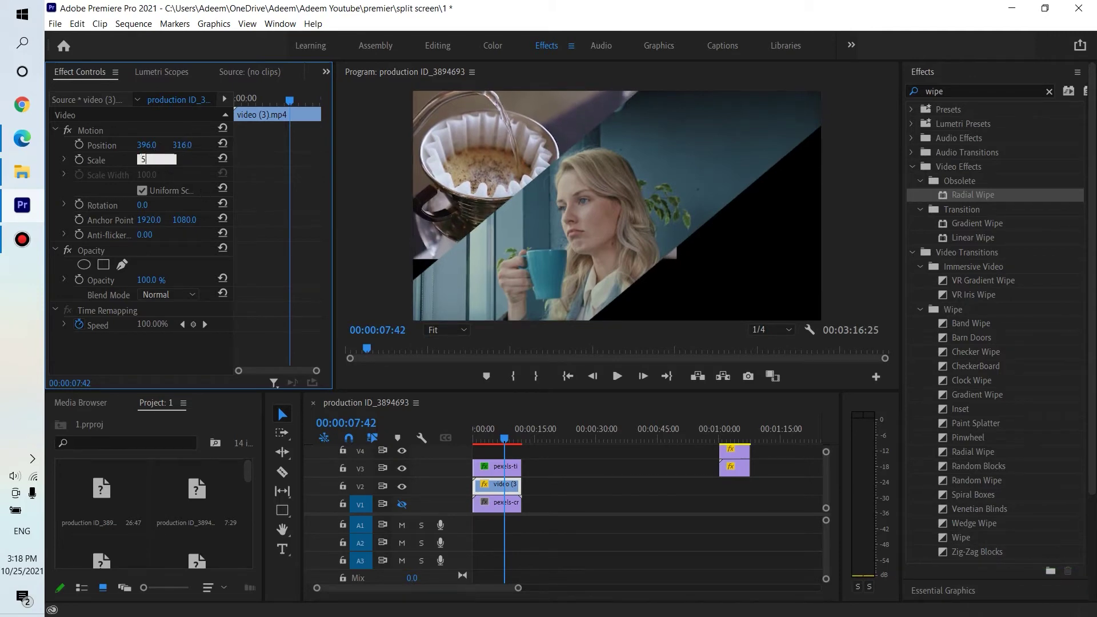
{"action": "key", "text": "Return"}
{"action": "left_click_drag", "start_coordinate": [177, 145], "coordinate": [218, 145]}
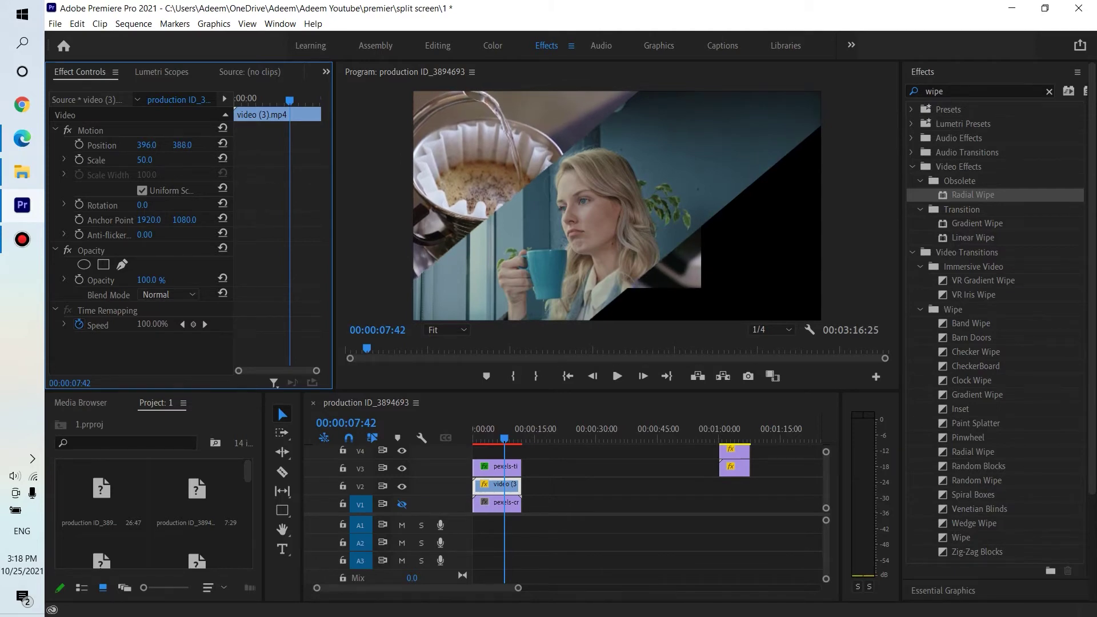
Turn on the V1 track output and add a rectangle mask to the coffee-pour clip
{"action": "left_click", "coordinate": [402, 505]}
{"action": "left_click", "coordinate": [491, 506]}
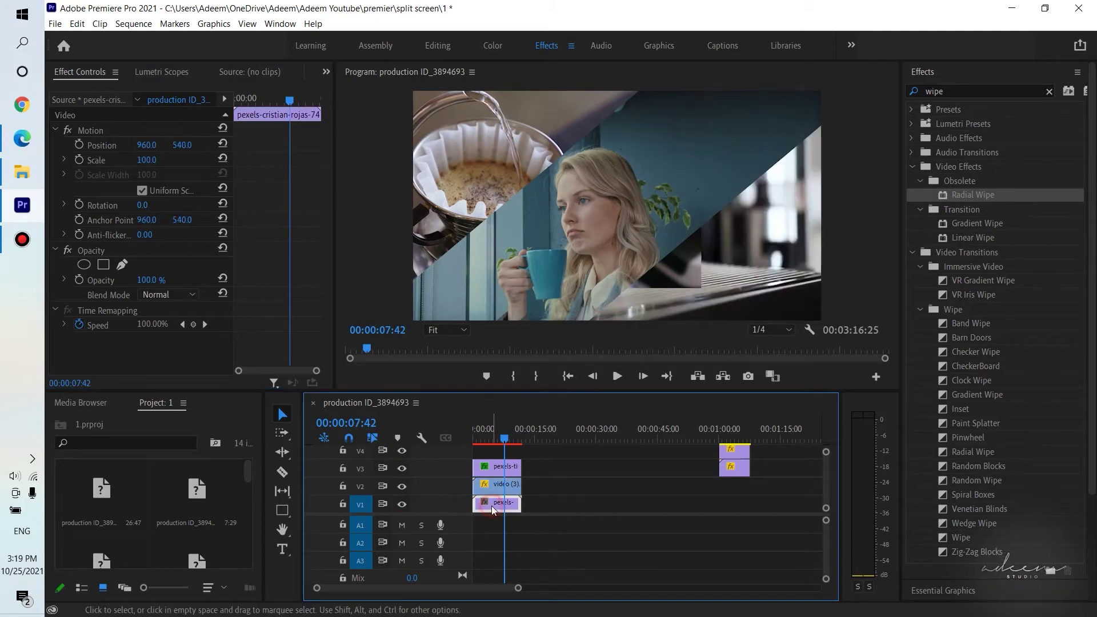
{"action": "left_click", "coordinate": [491, 468]}
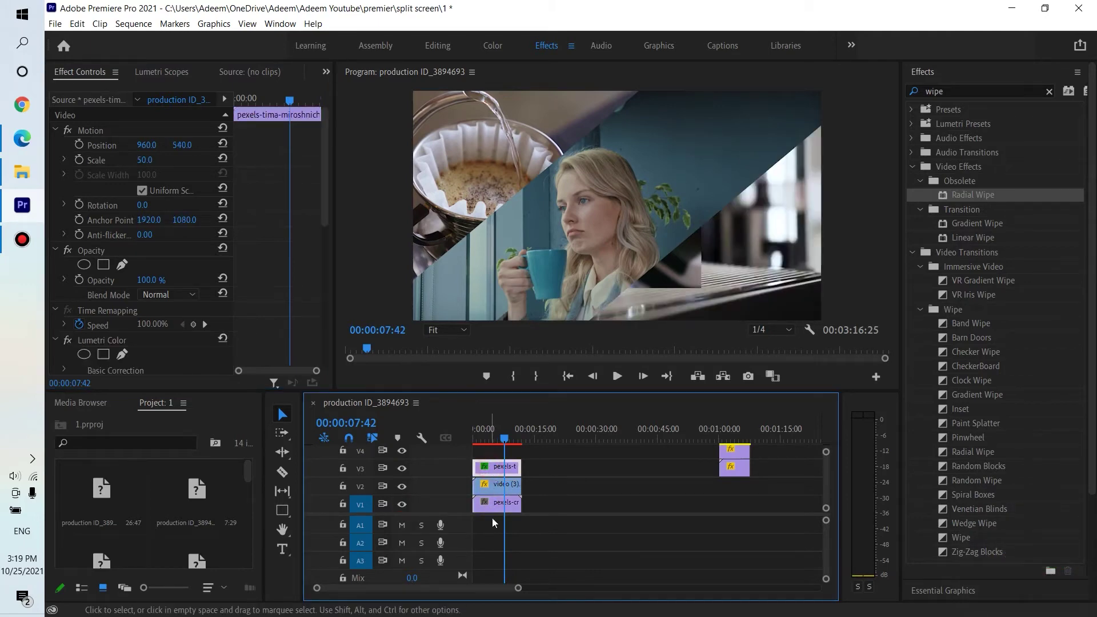
{"action": "left_click", "coordinate": [491, 486]}
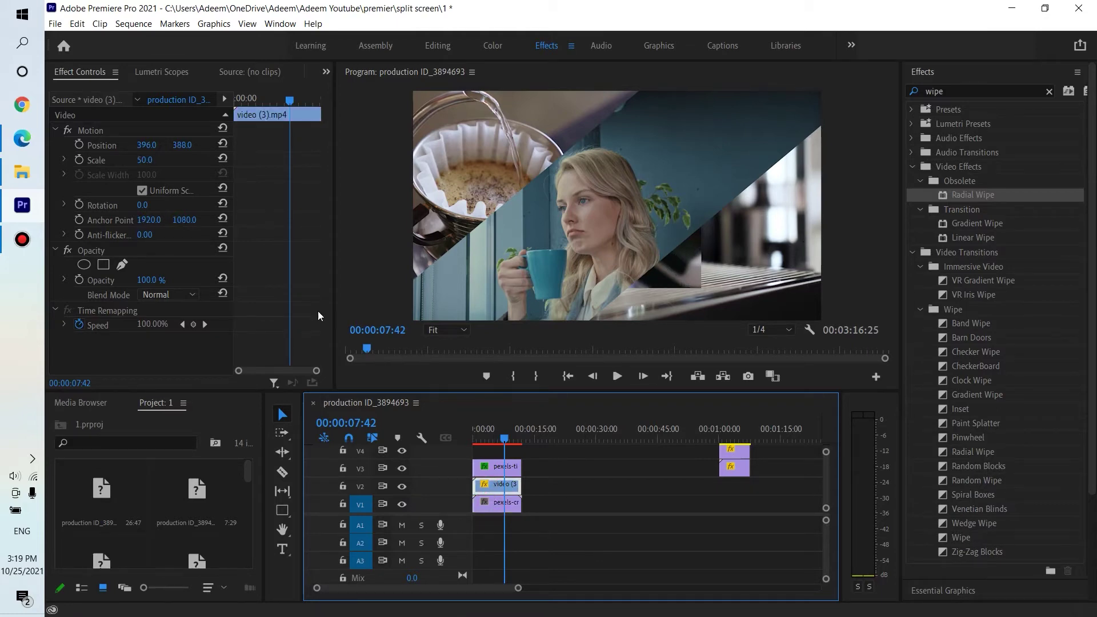
{"action": "left_click", "coordinate": [103, 263]}
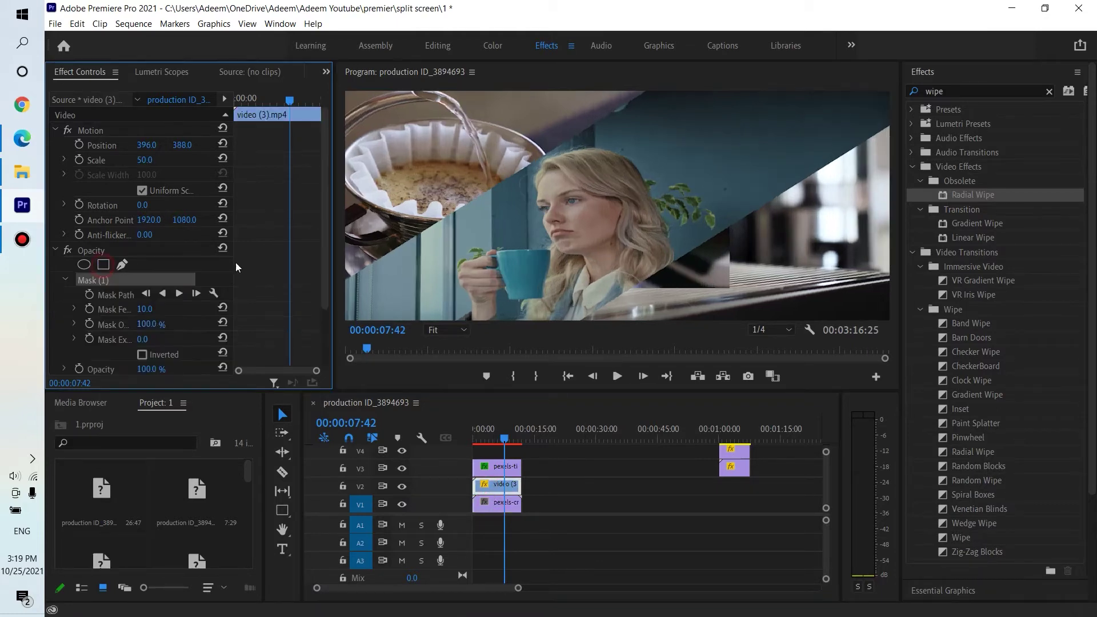
Re-add the coffee-pour clip's rectangle mask and reshape it into an upper-left wedge along the divider
{"action": "key", "text": "Delete"}
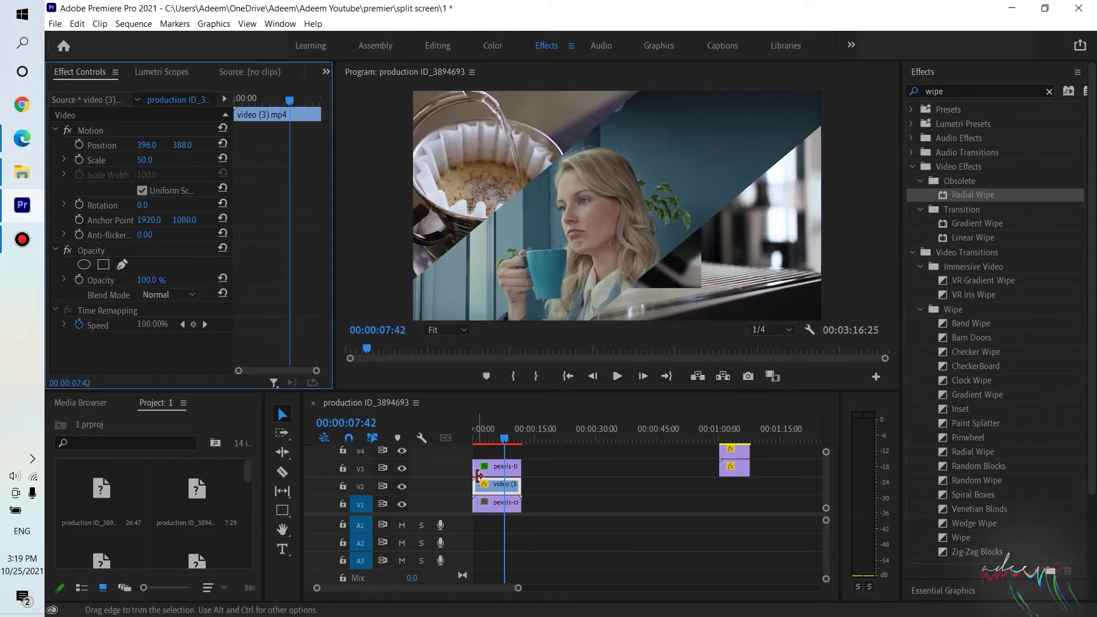
{"action": "left_click", "coordinate": [104, 265]}
{"action": "left_click_drag", "start_coordinate": [489, 175], "coordinate": [447, 122]}
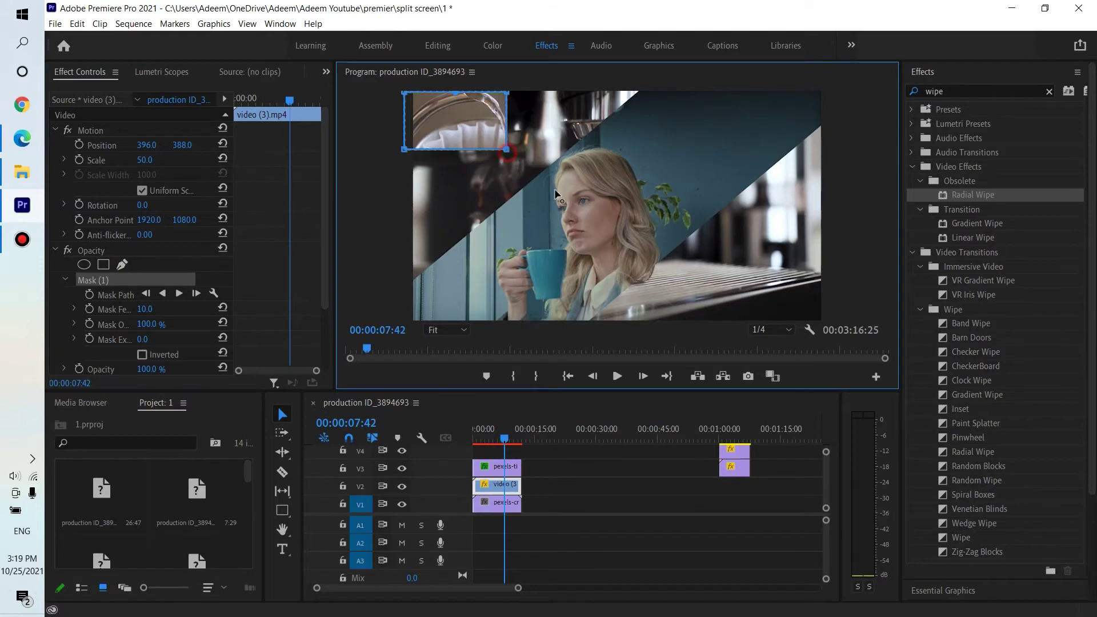
{"action": "left_click_drag", "start_coordinate": [506, 149], "coordinate": [573, 212]}
{"action": "left_click_drag", "start_coordinate": [404, 150], "coordinate": [410, 307]}
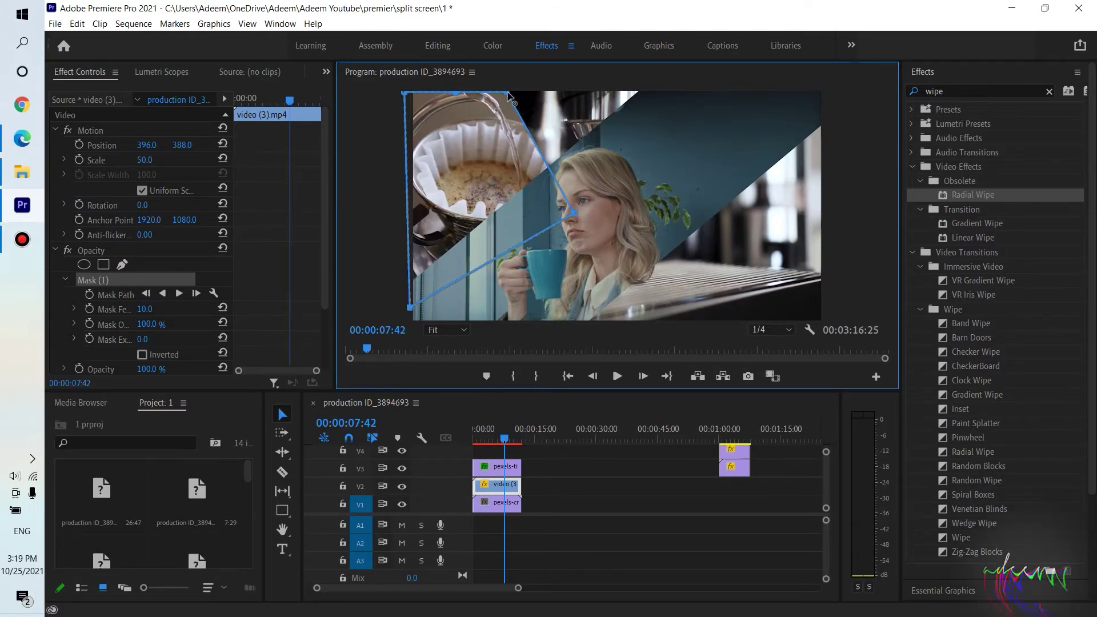
{"action": "left_click_drag", "start_coordinate": [507, 93], "coordinate": [671, 92]}
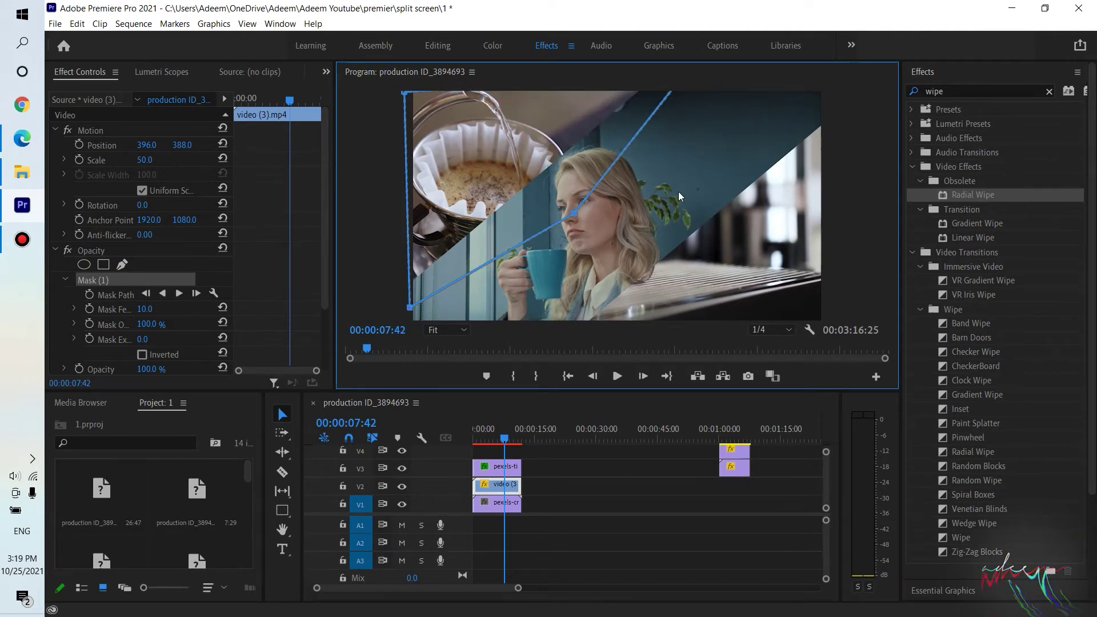
{"action": "left_click", "coordinate": [498, 506]}
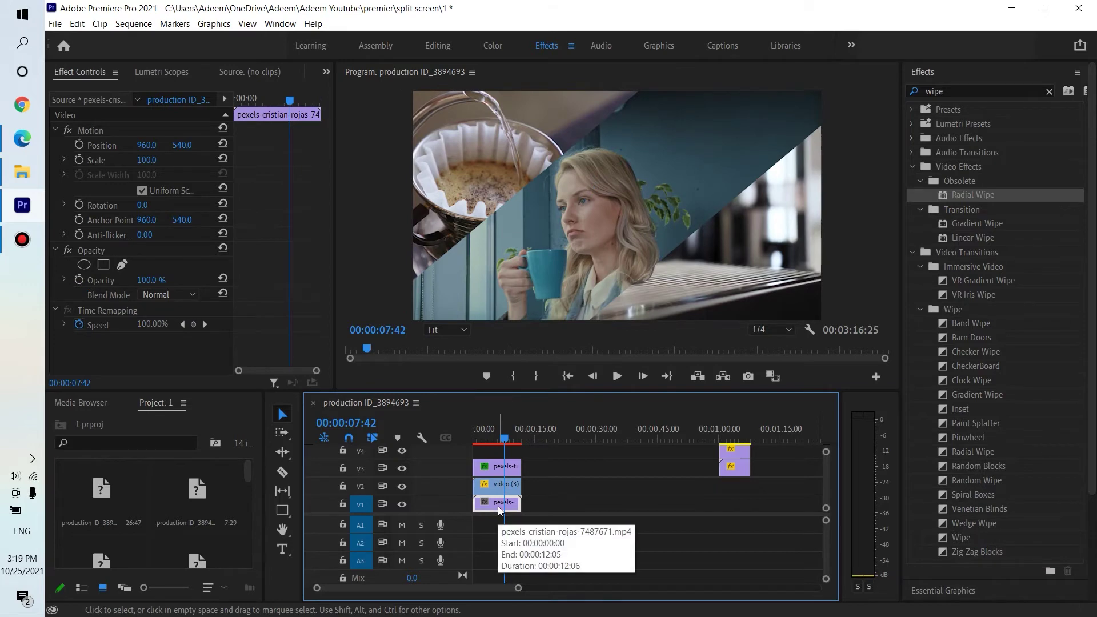
Set the V1 espresso clip to Scale 87, Position 1581, 733, save, and rewind the playhead
{"action": "left_click", "coordinate": [144, 162]}
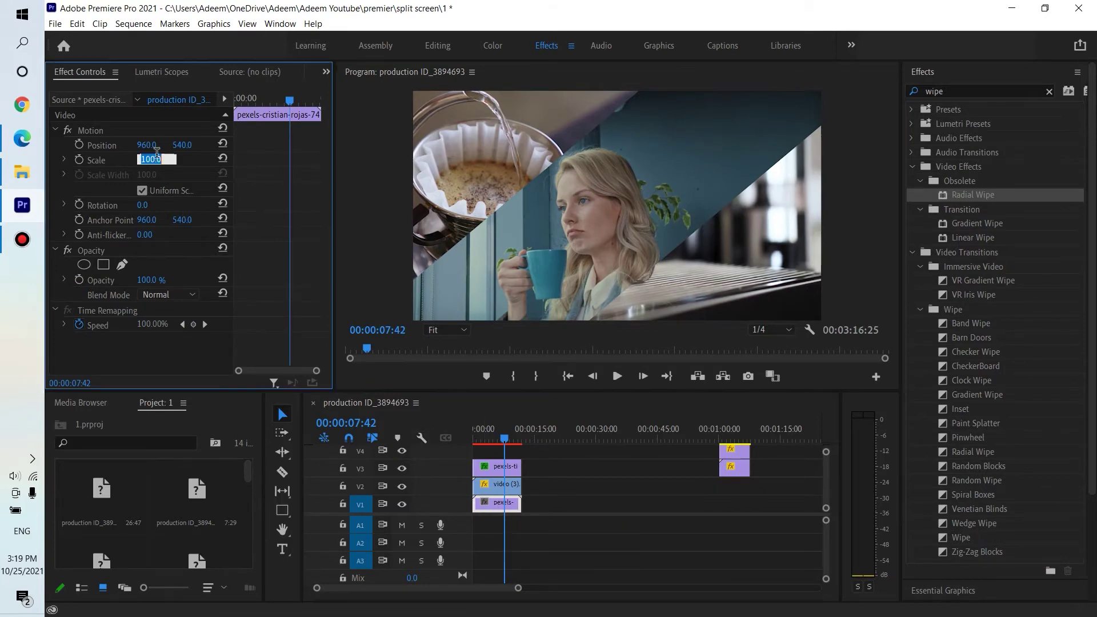
{"action": "type", "text": "50"}
{"action": "key", "text": "Return"}
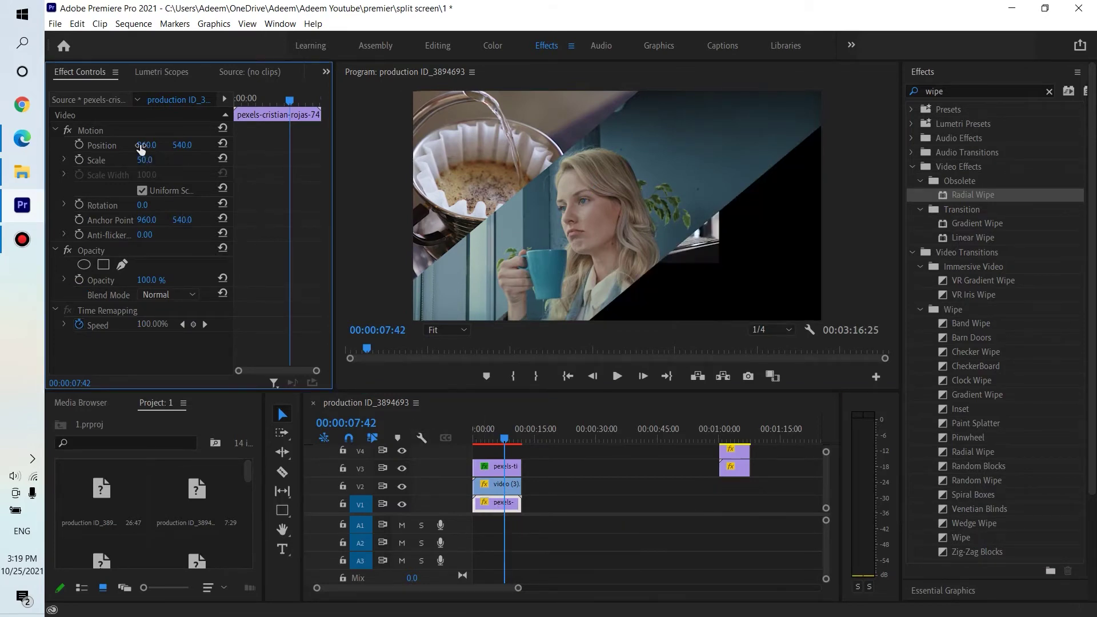
{"action": "left_click_drag", "start_coordinate": [140, 146], "coordinate": [240, 146]}
{"action": "left_click_drag", "start_coordinate": [145, 160], "coordinate": [195, 145]}
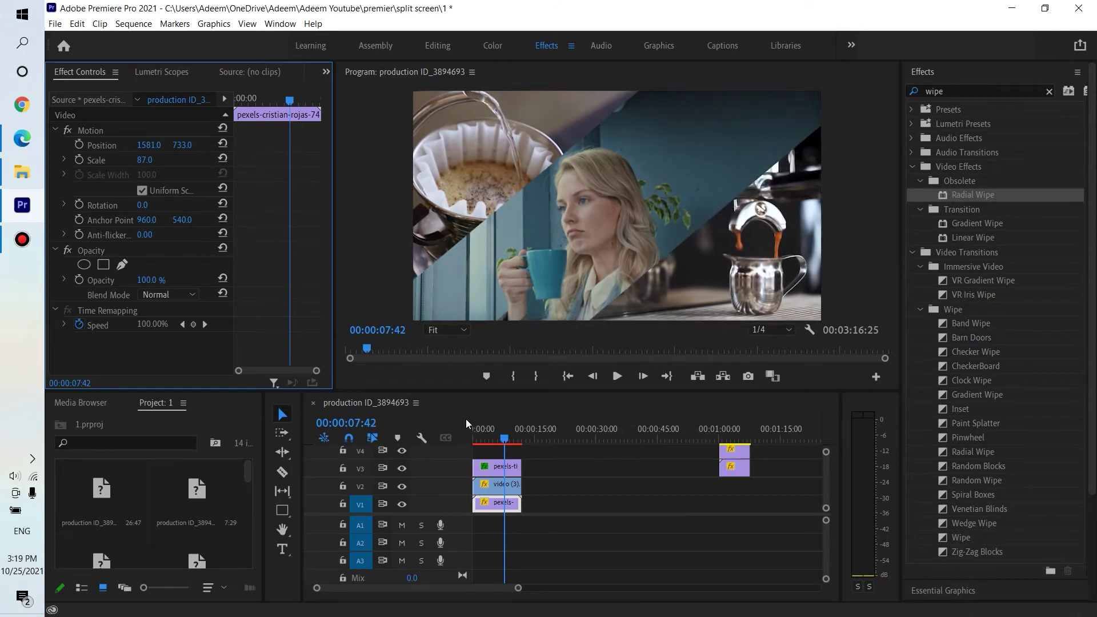
{"action": "key", "text": "ctrl+s"}
{"action": "left_click_drag", "start_coordinate": [502, 429], "coordinate": [441, 431]}
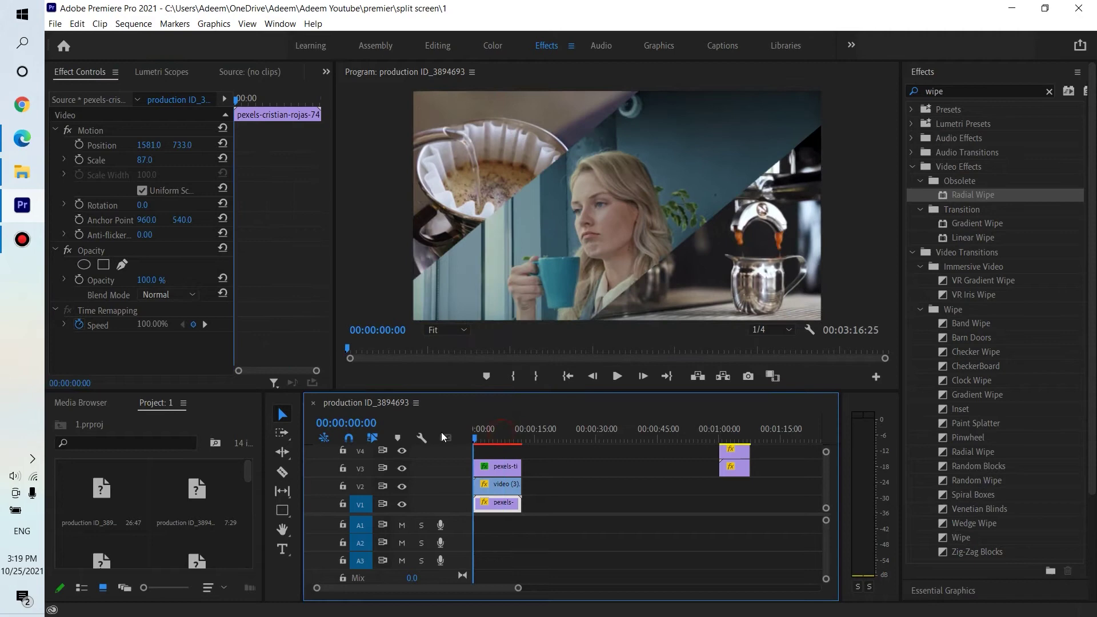
{"action": "left_click", "coordinate": [621, 378]}
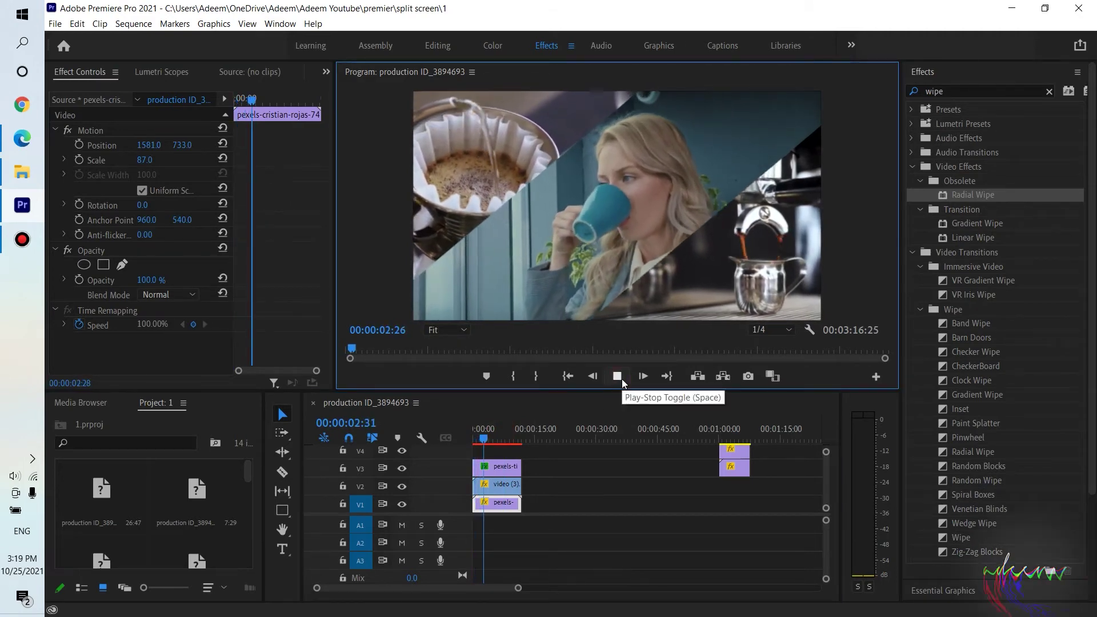
{"action": "left_click", "coordinate": [621, 379]}
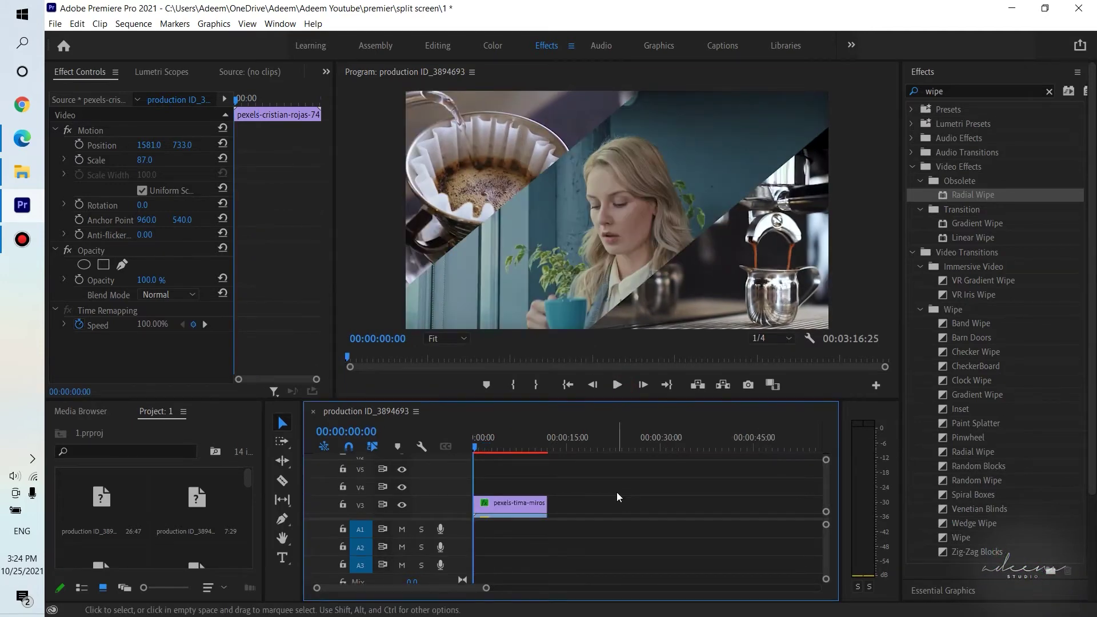
{"action": "left_click", "coordinate": [615, 385]}
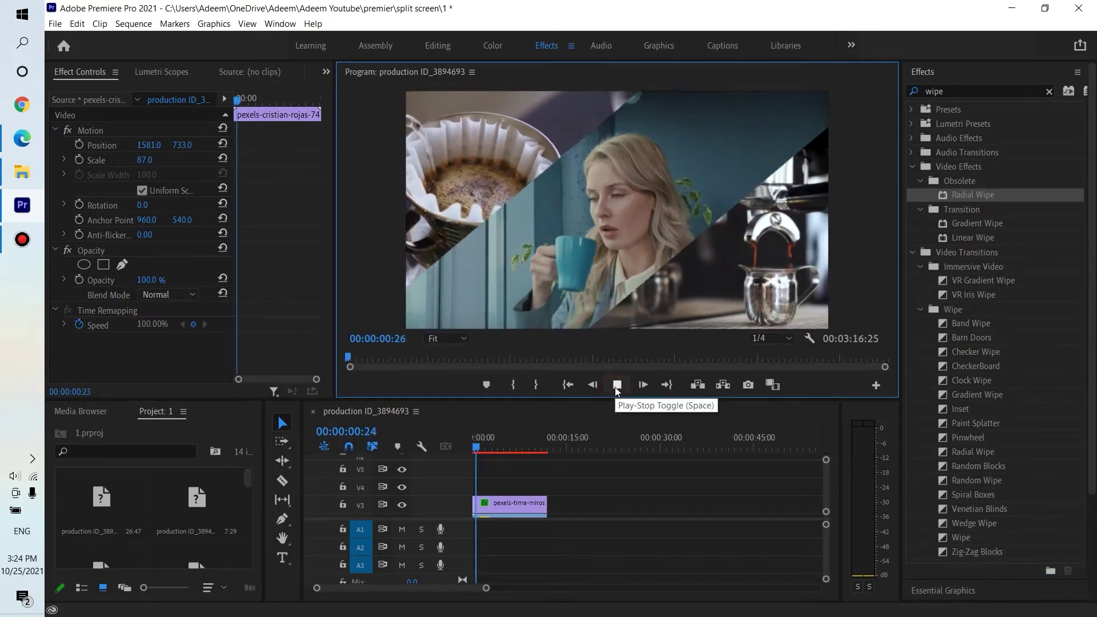
{"action": "left_click", "coordinate": [616, 385]}
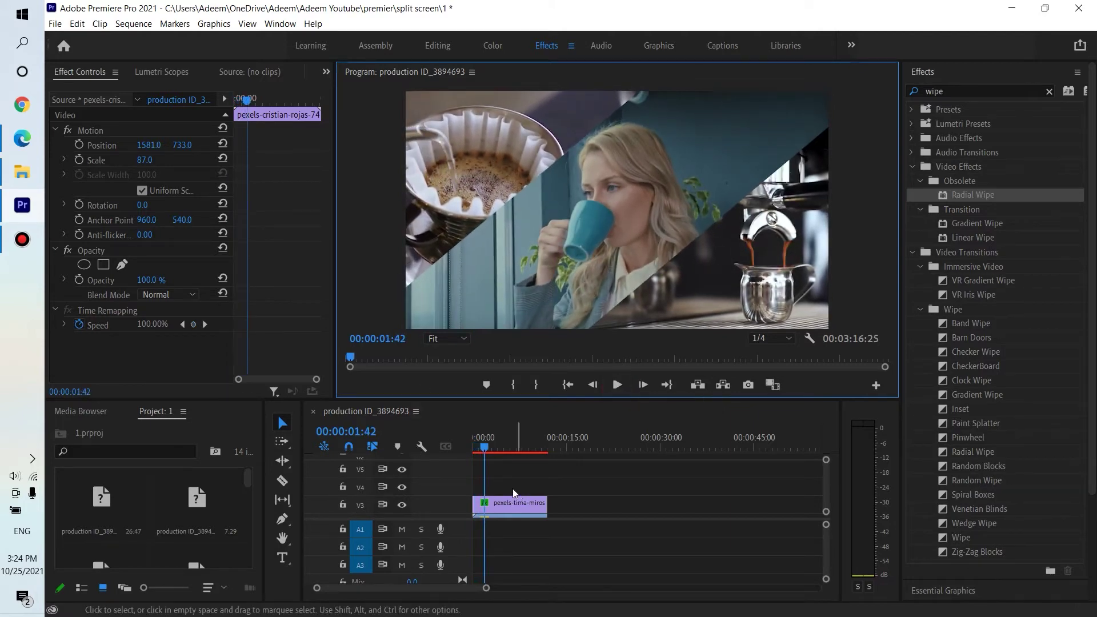
Draw a Pen line from the left divider's lower end to the top of the frame
{"action": "left_click", "coordinate": [284, 521]}
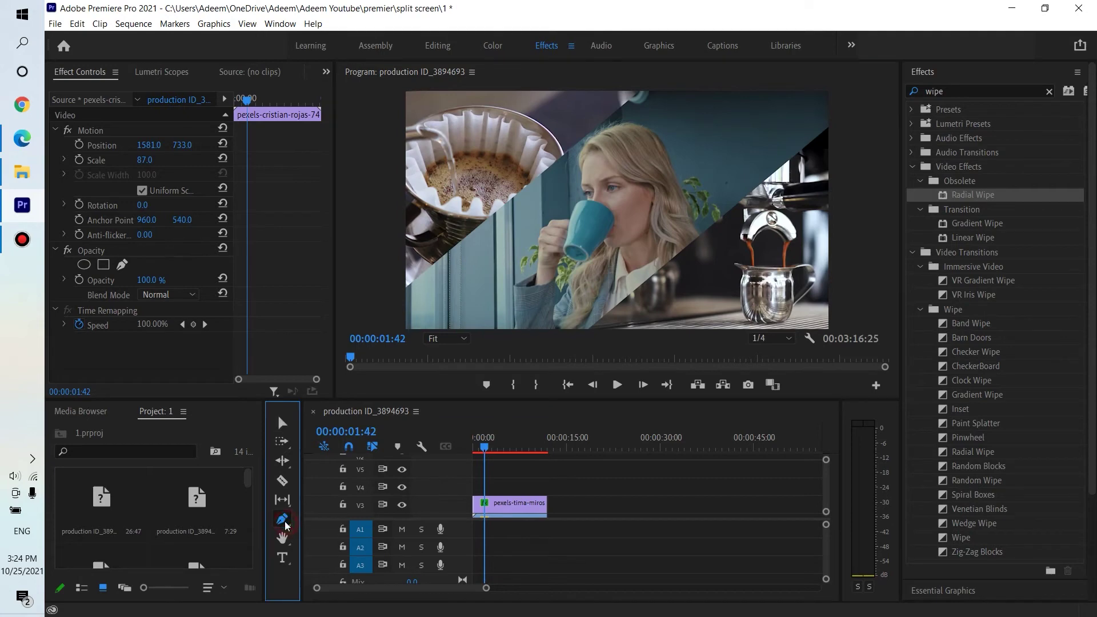
{"action": "left_click", "coordinate": [284, 521]}
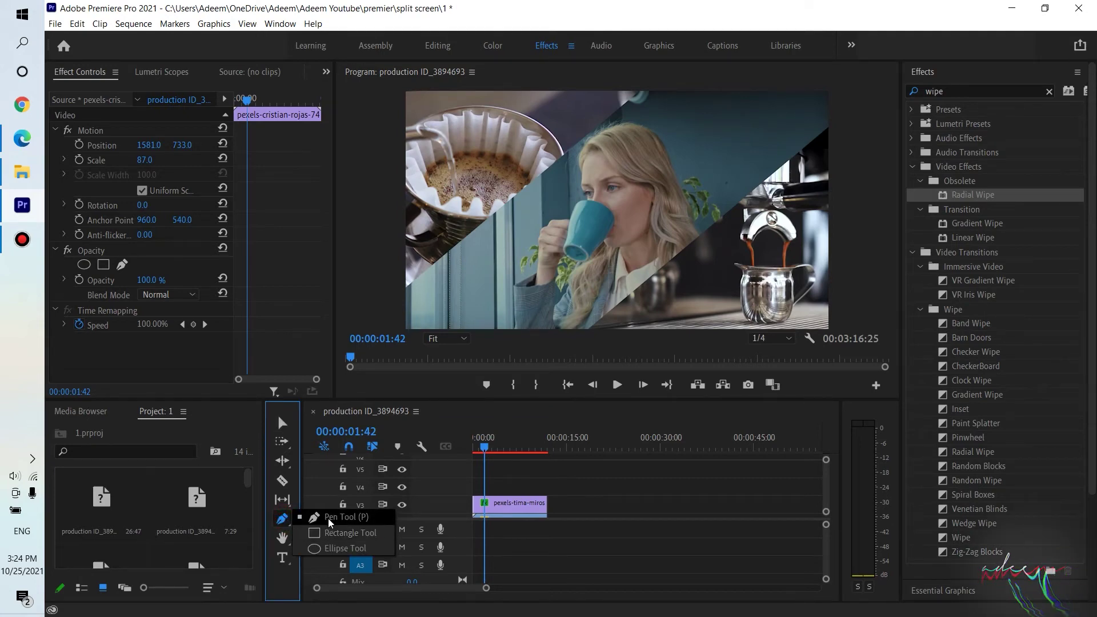
{"action": "left_click", "coordinate": [330, 521]}
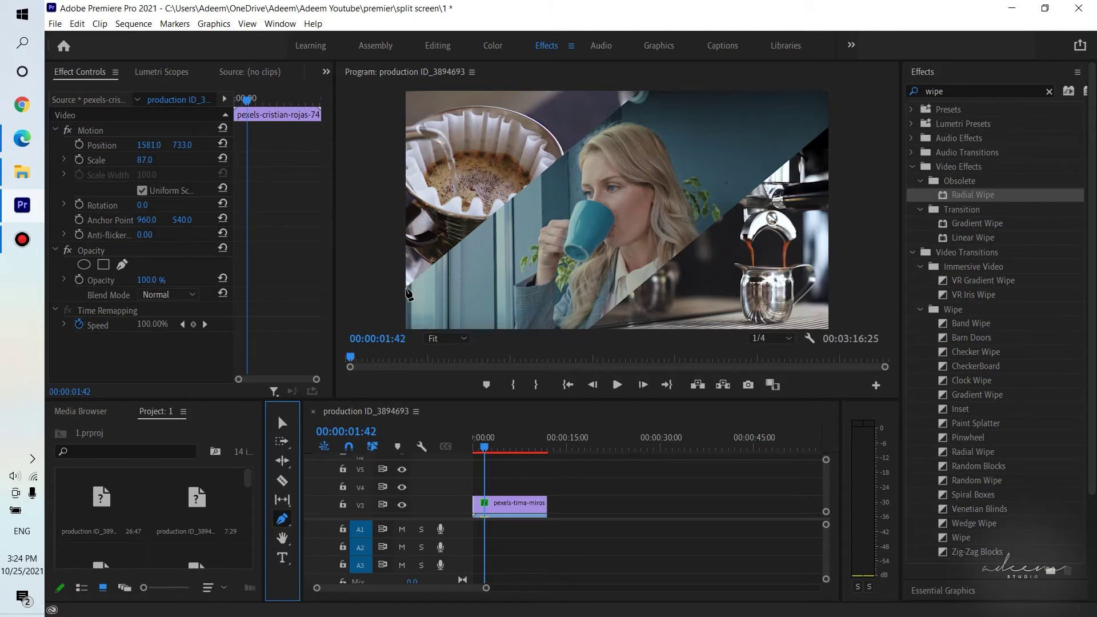
{"action": "left_click", "coordinate": [409, 294]}
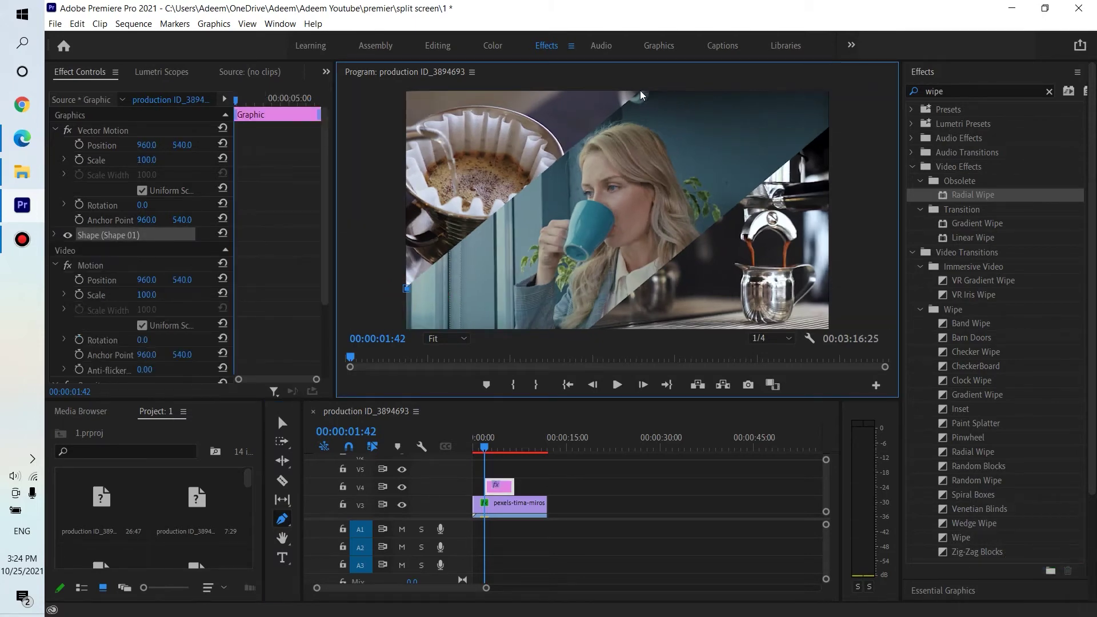
{"action": "left_click", "coordinate": [637, 94]}
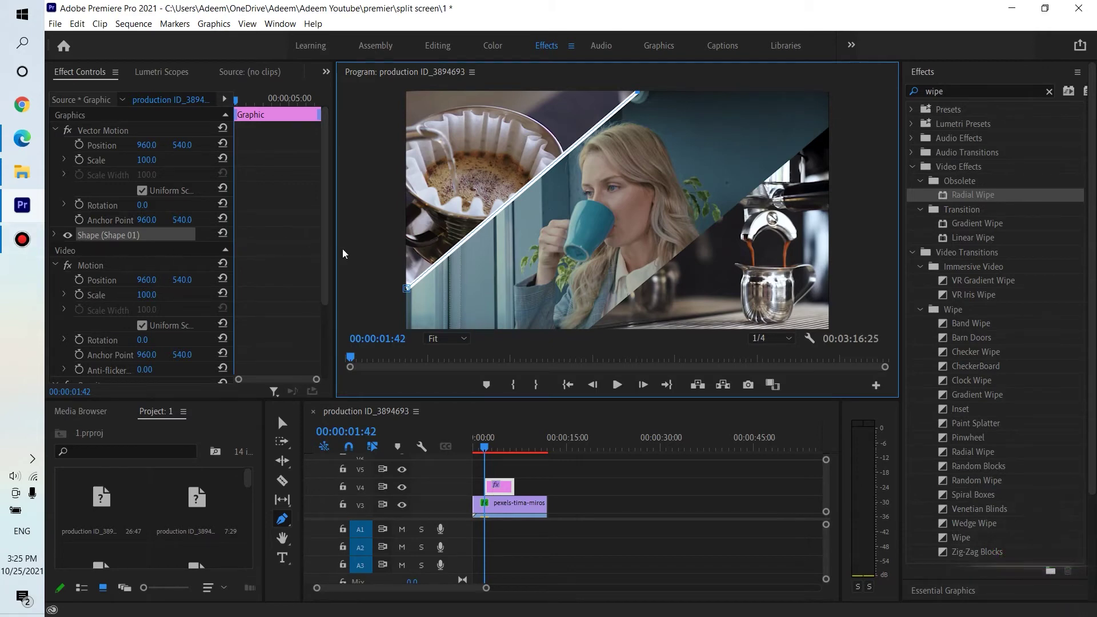
Enable the shape's white stroke and set its width to 16
{"action": "left_click", "coordinate": [55, 235]}
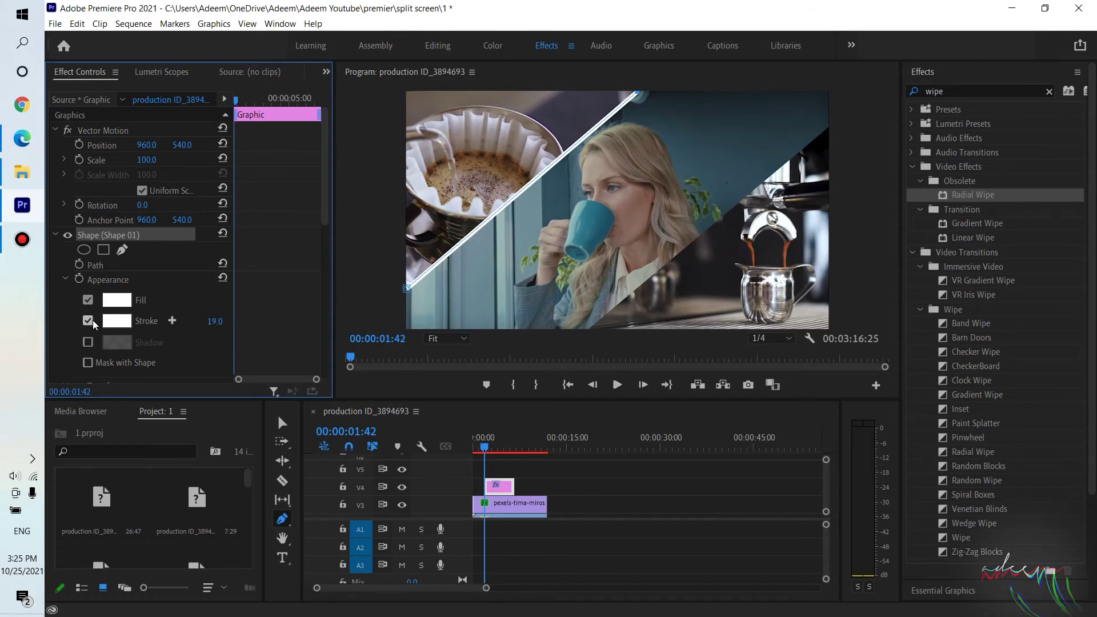
{"action": "left_click", "coordinate": [91, 323]}
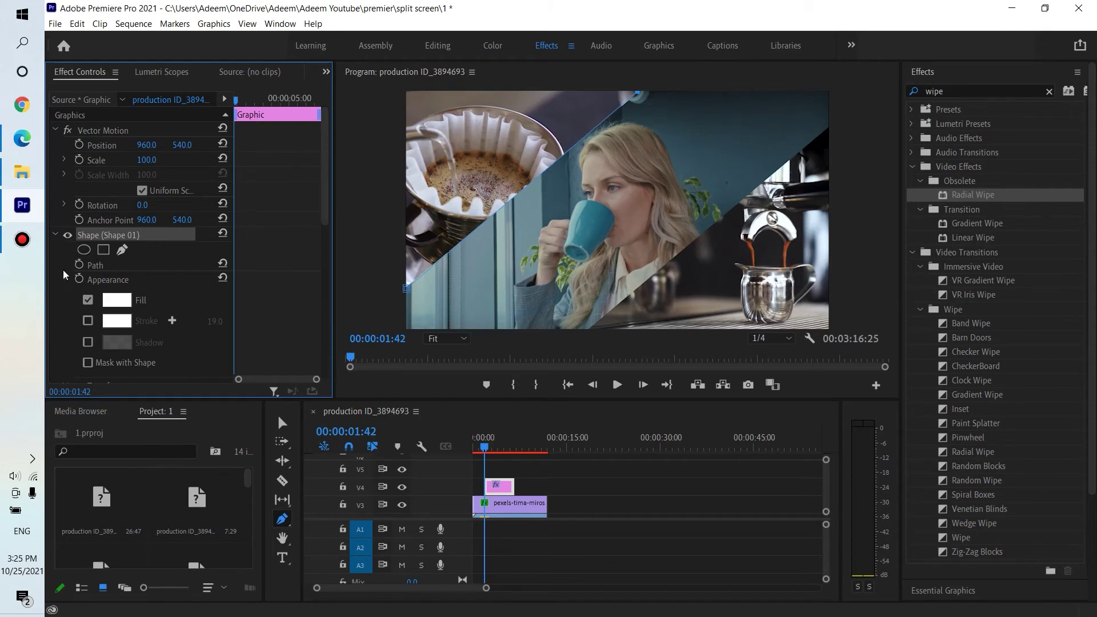
{"action": "left_click", "coordinate": [88, 321]}
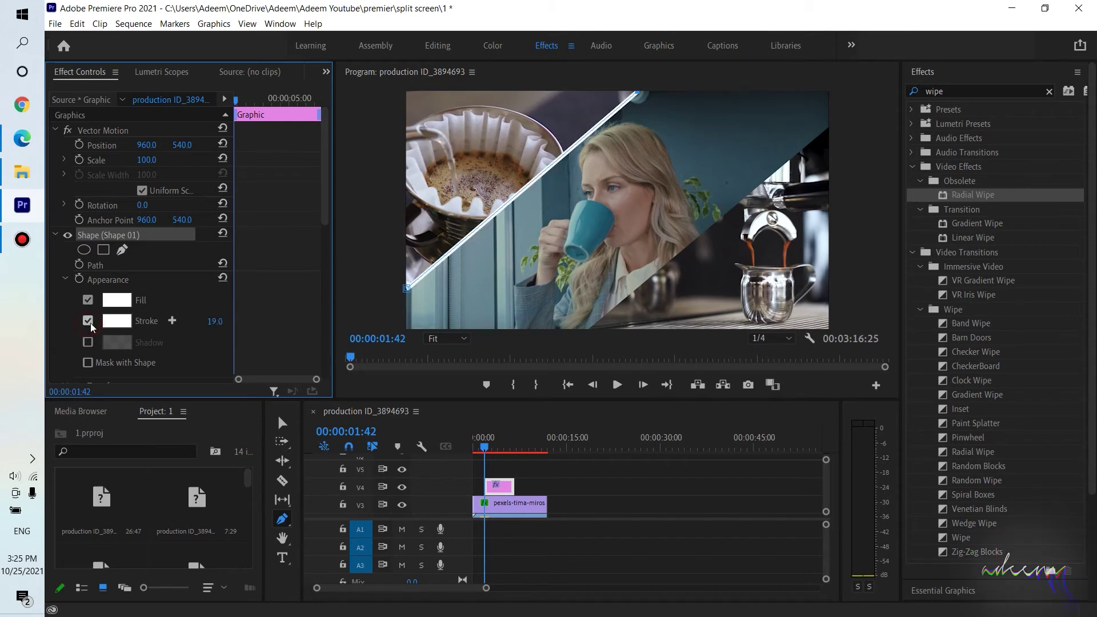
{"action": "mouse_move", "coordinate": [215, 321]}
{"action": "left_mouse_down"}
{"action": "mouse_move", "coordinate": [231, 321]}
{"action": "mouse_move", "coordinate": [211, 321]}
{"action": "left_mouse_up"}
{"action": "type", "text": "40"}
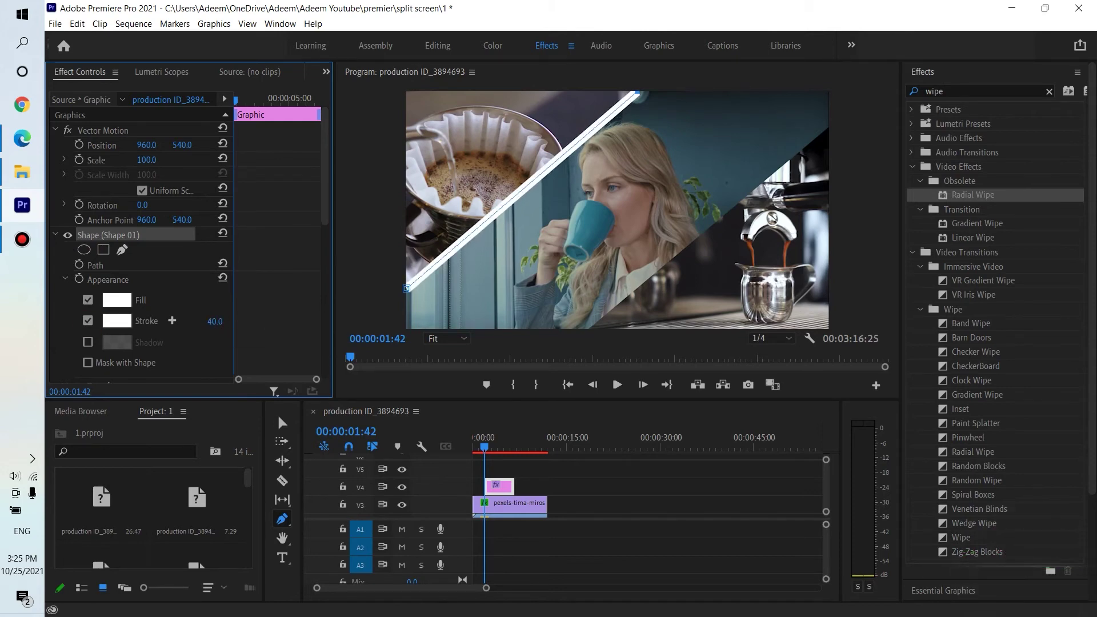
{"action": "left_click", "coordinate": [211, 321]}
{"action": "type", "text": "16"}
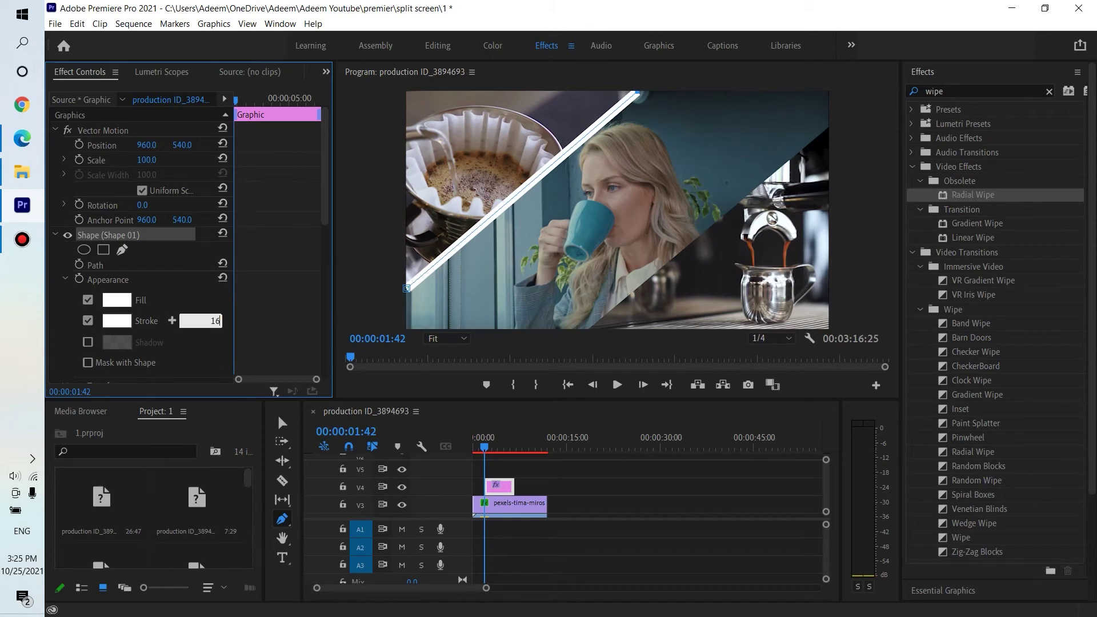
{"action": "key", "text": "Return"}
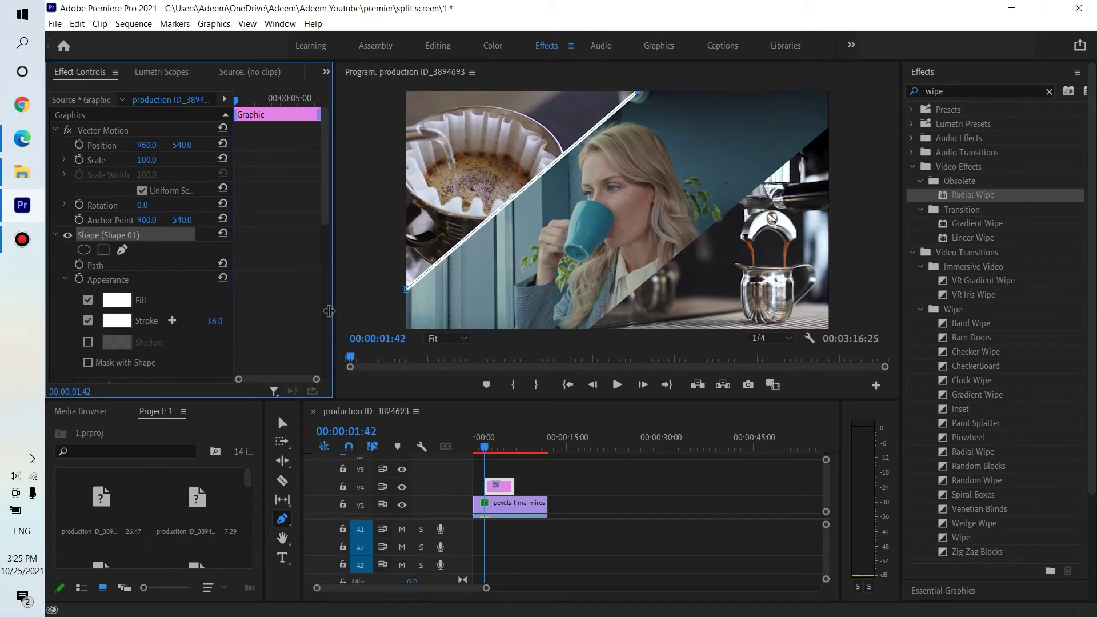
{"action": "left_click", "coordinate": [282, 423]}
Stretch, move and rotate the white line so it sits flush along the left divider
{"action": "left_click", "coordinate": [866, 263]}
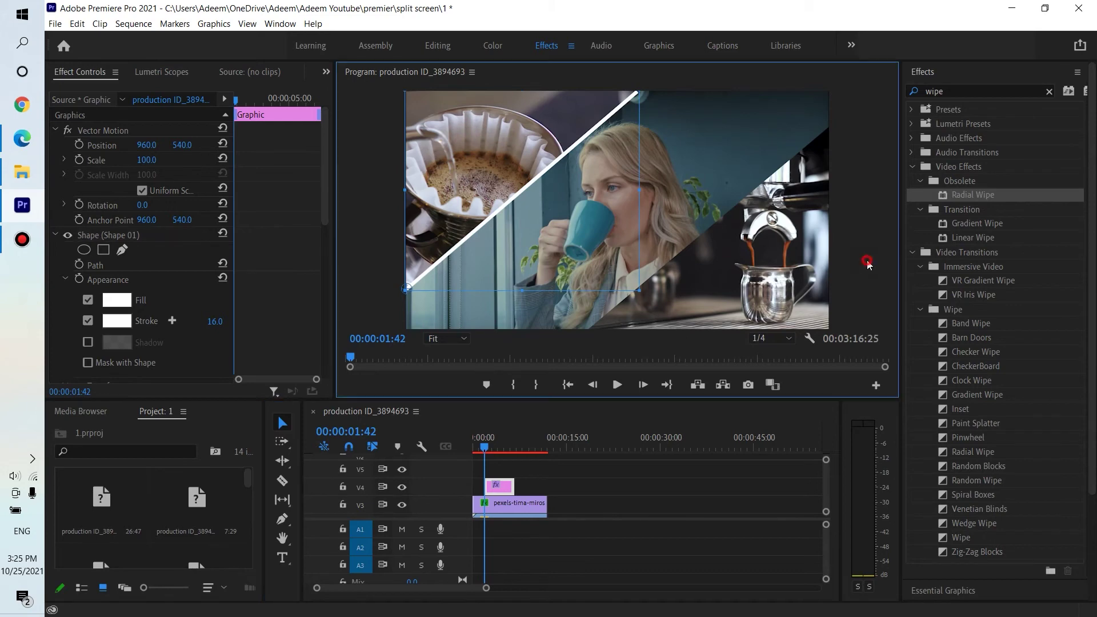
{"action": "left_click", "coordinate": [592, 136]}
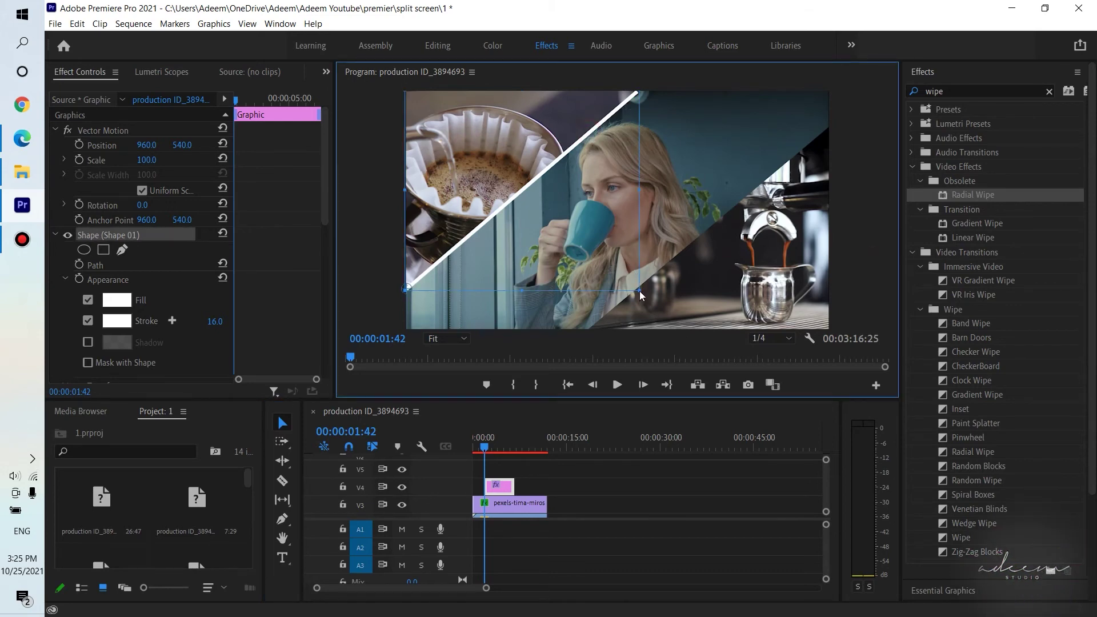
{"action": "left_click_drag", "start_coordinate": [643, 291], "coordinate": [662, 300]}
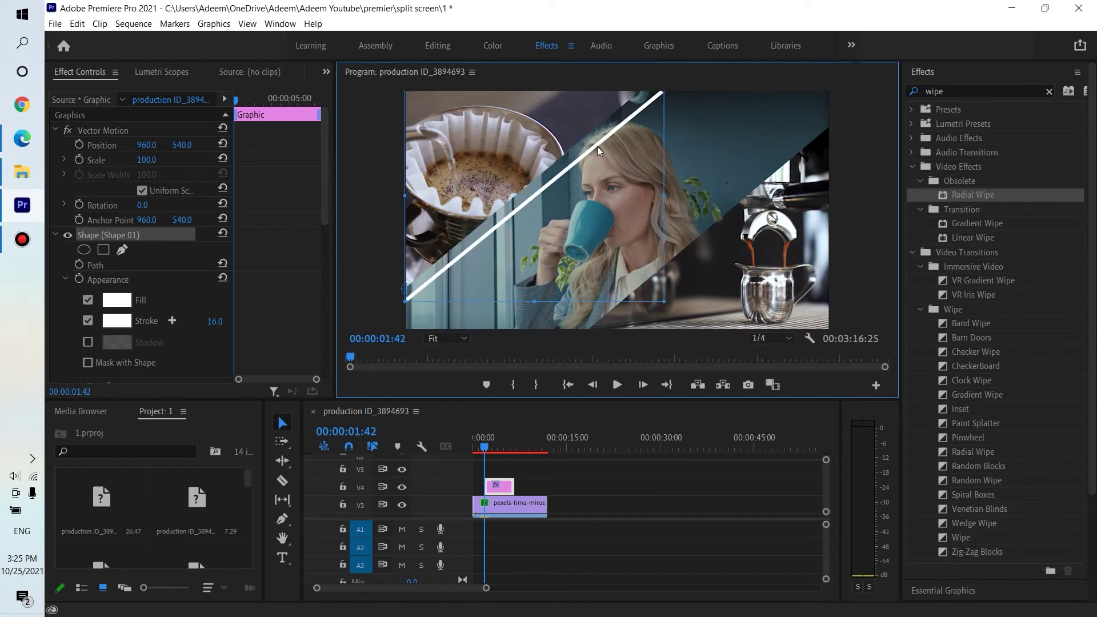
{"action": "left_click_drag", "start_coordinate": [598, 151], "coordinate": [590, 141]}
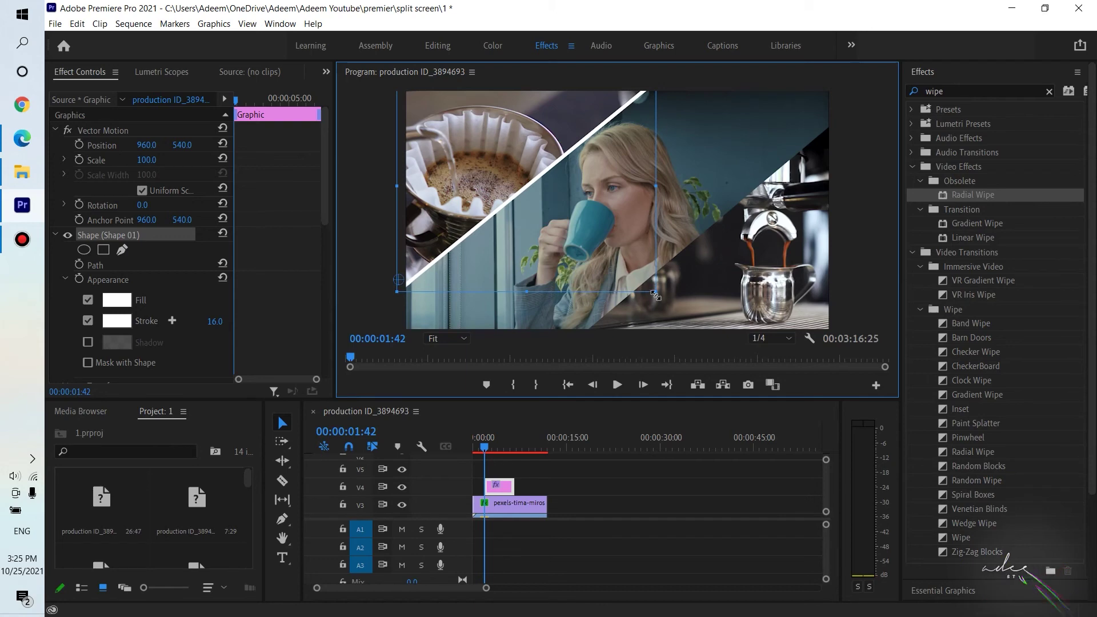
{"action": "left_click_drag", "start_coordinate": [658, 299], "coordinate": [663, 299]}
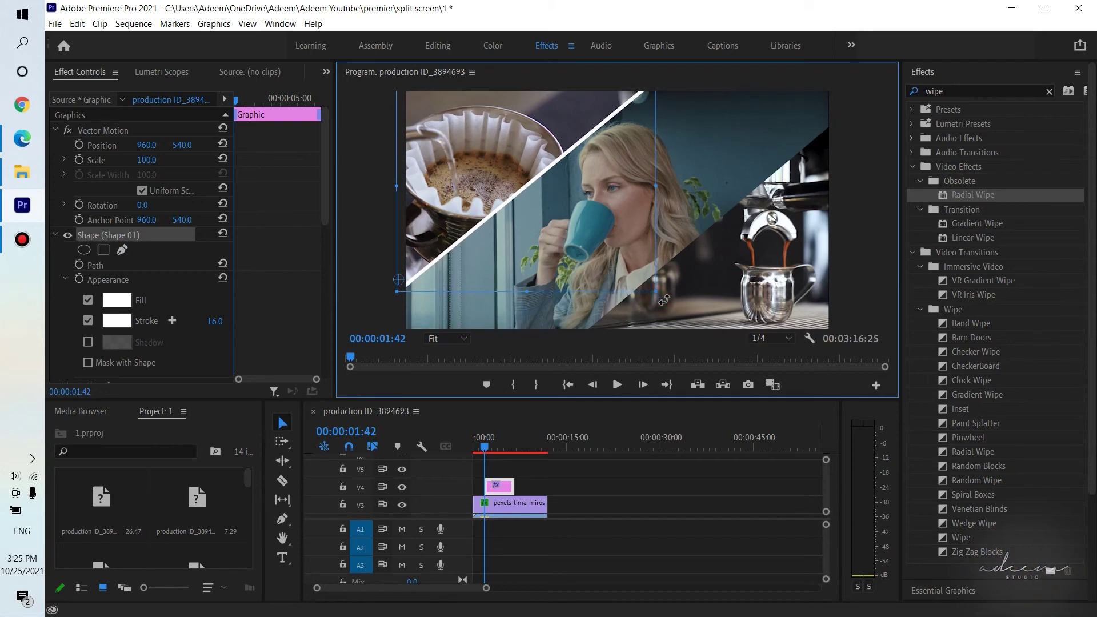
{"action": "left_click", "coordinate": [282, 422]}
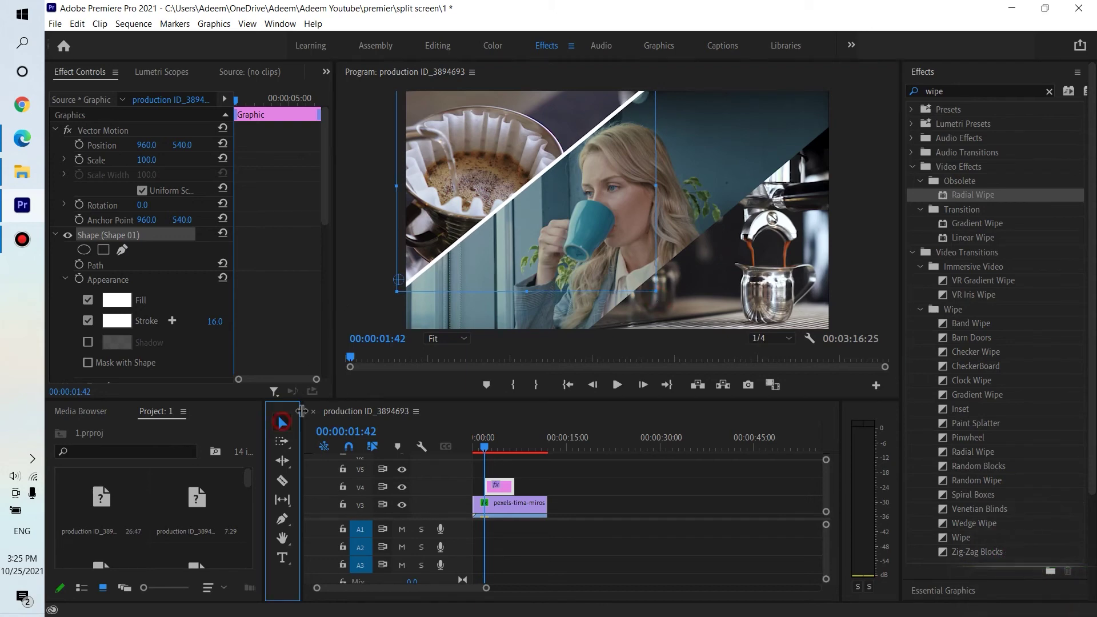
{"action": "left_click", "coordinate": [857, 234]}
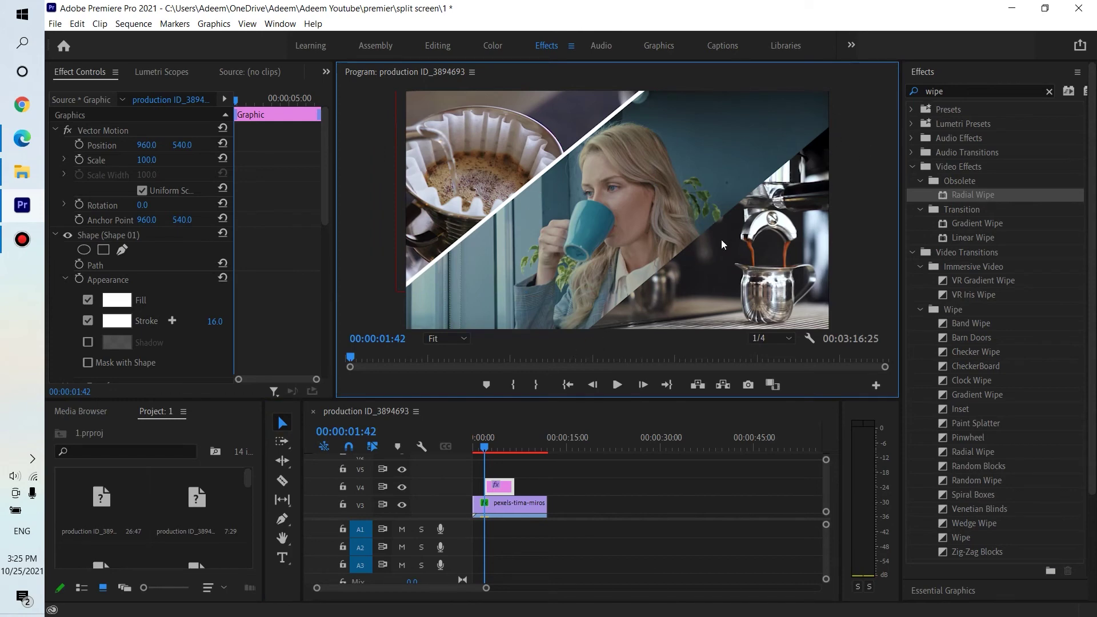
Draw a second Pen line, then move and rotate it toward the right divider
{"action": "left_click", "coordinate": [281, 518]}
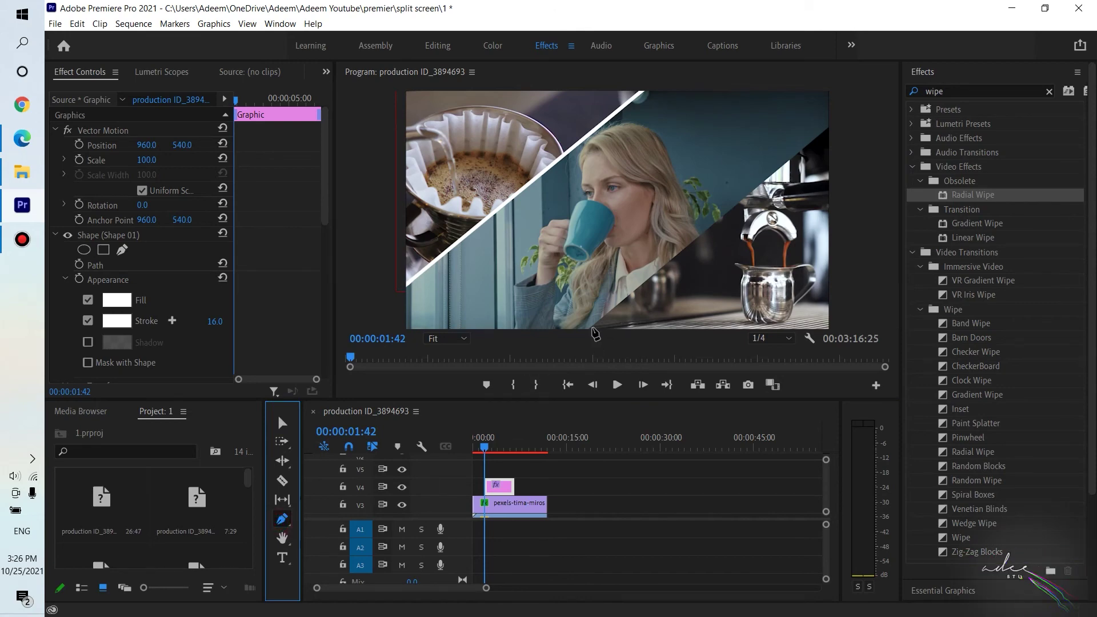
{"action": "left_click", "coordinate": [589, 327]}
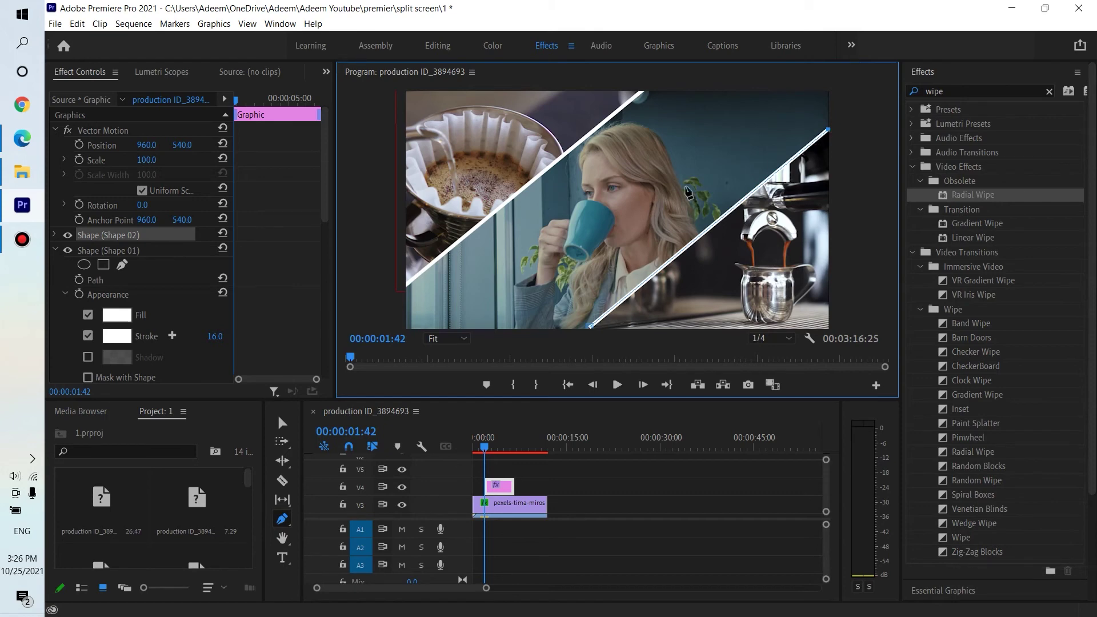
{"action": "left_click", "coordinate": [288, 419]}
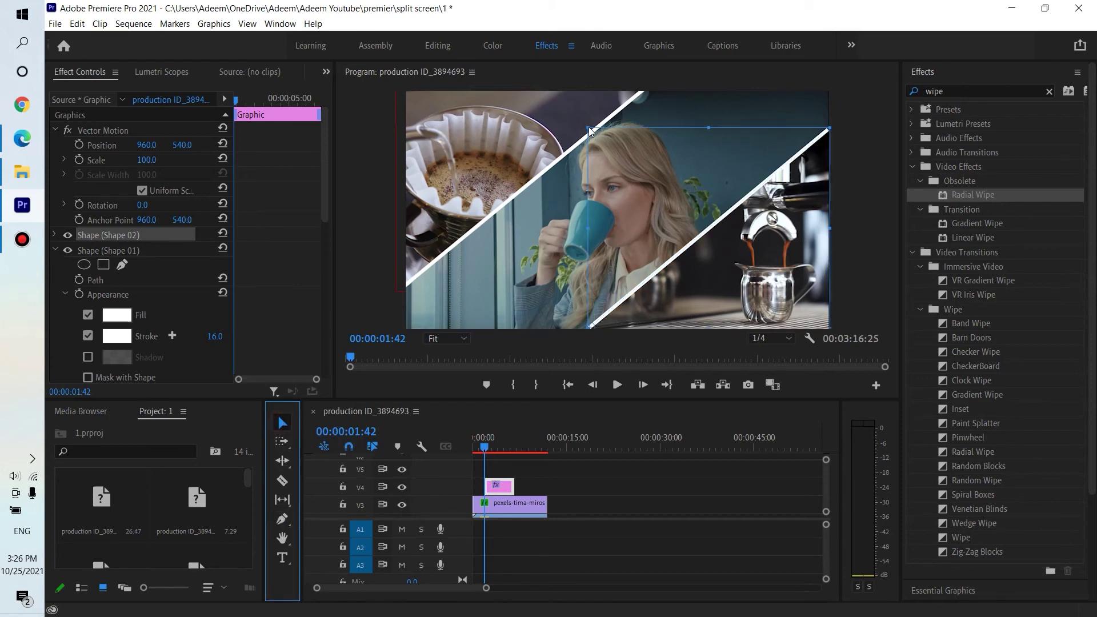
{"action": "mouse_move", "coordinate": [591, 131]}
{"action": "left_mouse_down"}
{"action": "mouse_move", "coordinate": [578, 121]}
{"action": "mouse_move", "coordinate": [596, 131]}
{"action": "left_mouse_up"}
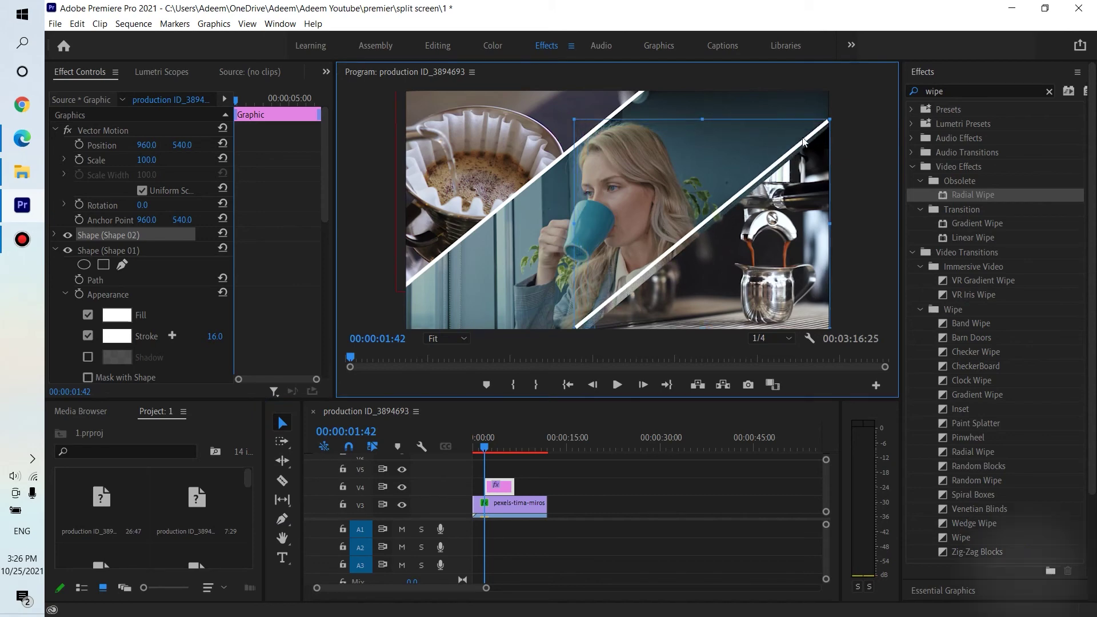
{"action": "left_click_drag", "start_coordinate": [803, 144], "coordinate": [806, 147]}
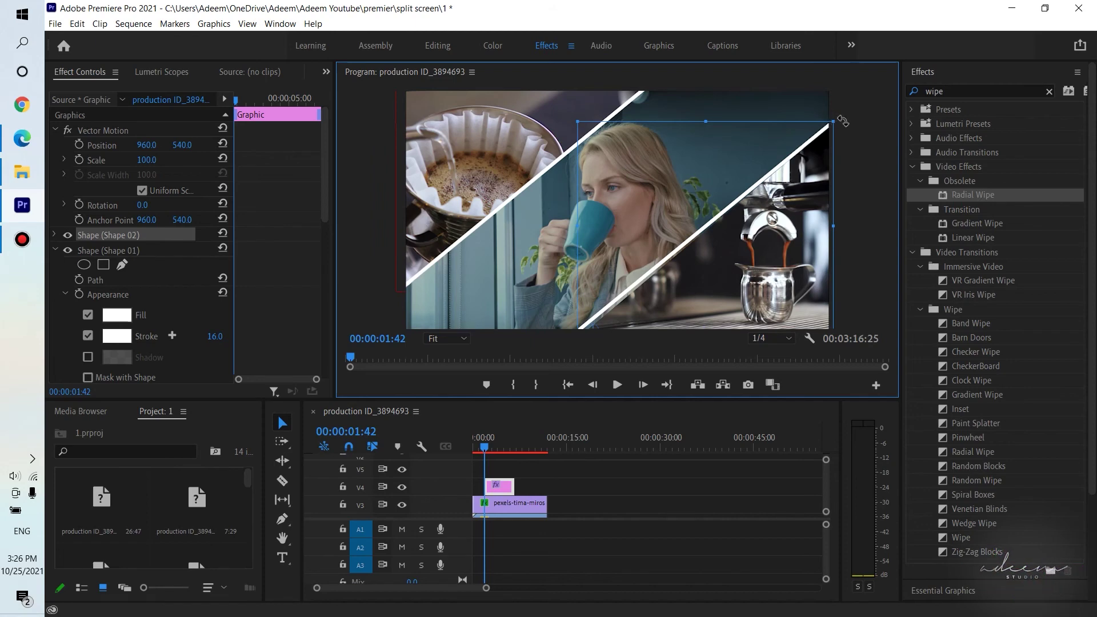
{"action": "left_click_drag", "start_coordinate": [844, 118], "coordinate": [844, 112]}
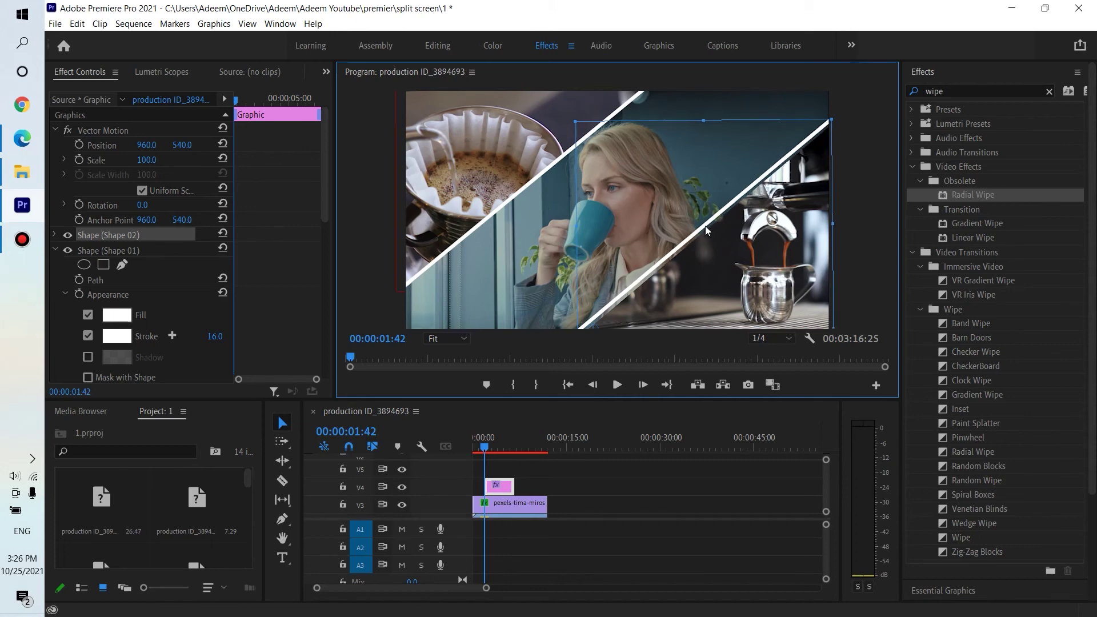
Fine-tune the second line onto the right divider and extend the V4 Graphic clip from sequence start
{"action": "left_click_drag", "start_coordinate": [707, 232], "coordinate": [707, 233]}
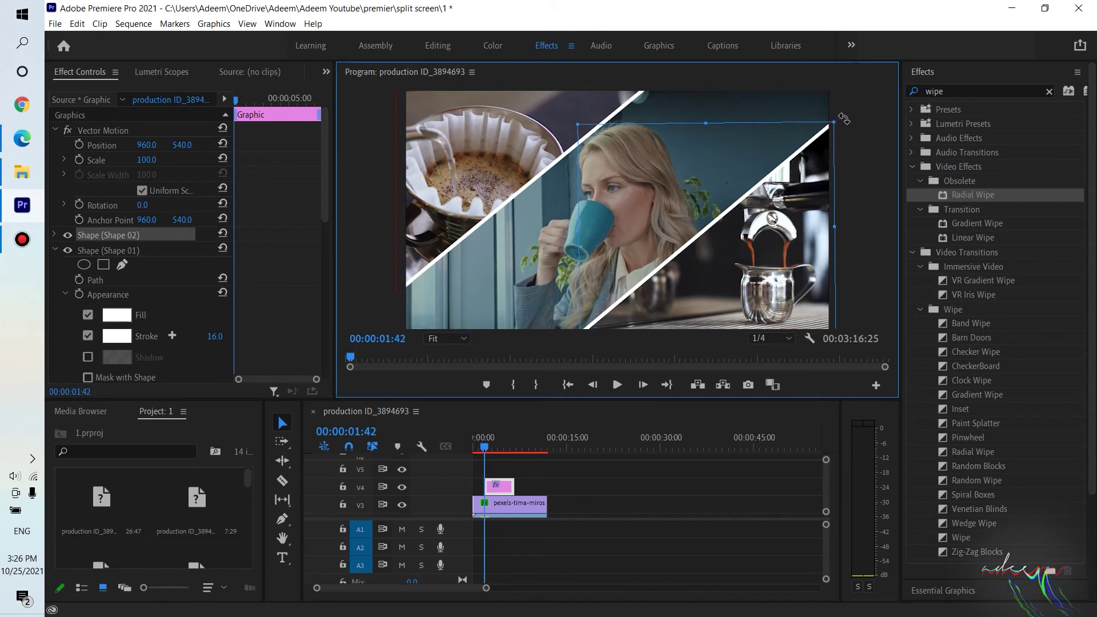
{"action": "left_click_drag", "start_coordinate": [843, 116], "coordinate": [843, 114]}
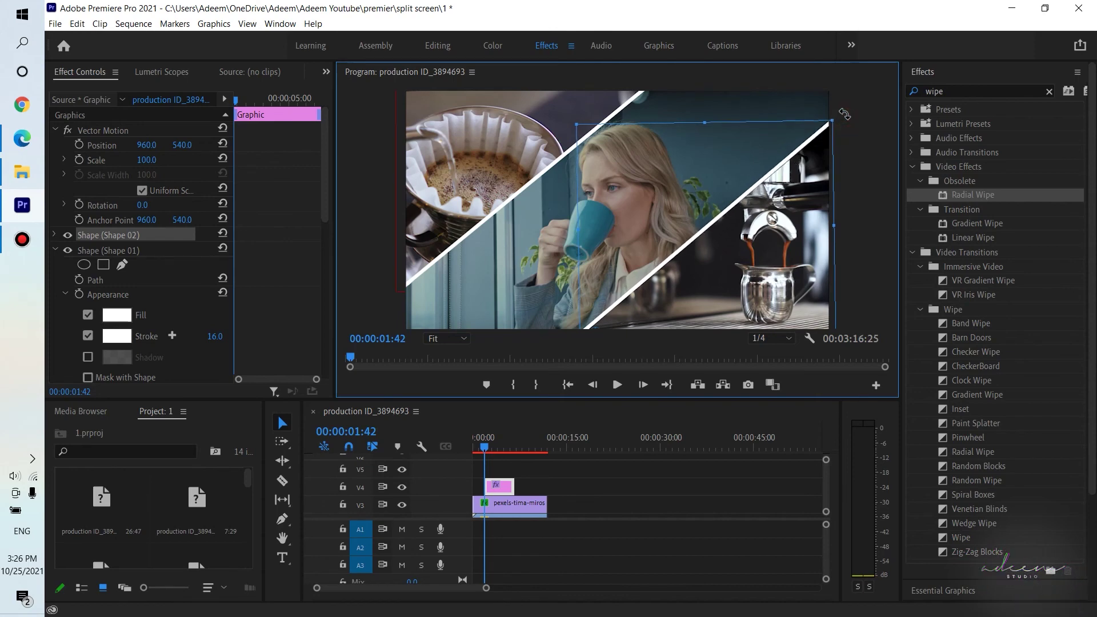
{"action": "mouse_move", "coordinate": [498, 486]}
{"action": "left_mouse_down"}
{"action": "mouse_move", "coordinate": [488, 486]}
{"action": "mouse_move", "coordinate": [547, 486]}
{"action": "left_mouse_up"}
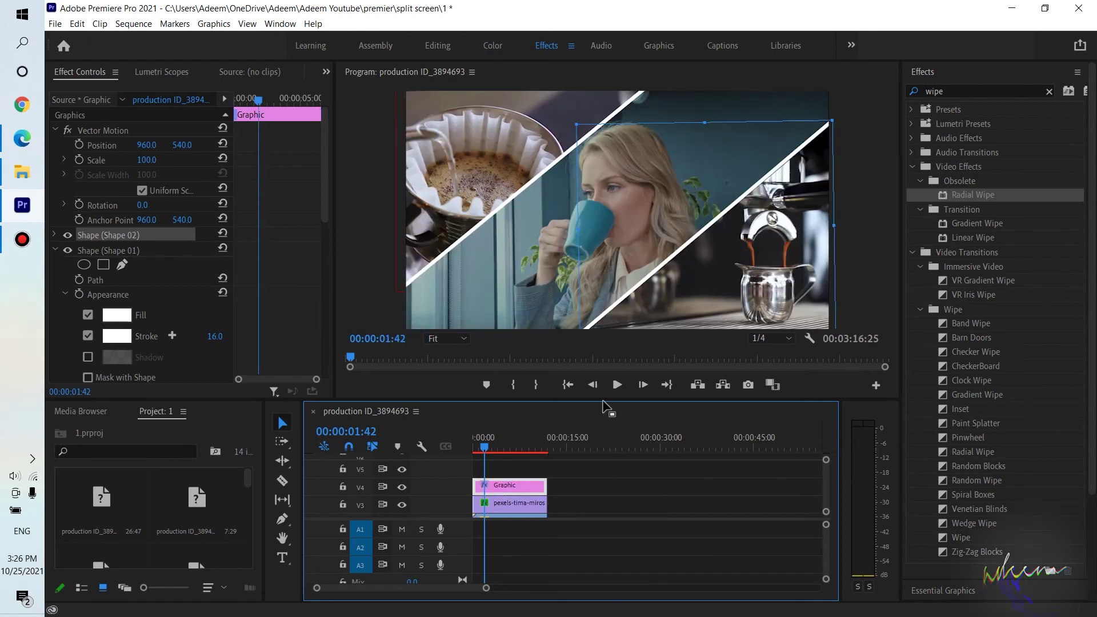
Save the project, enlarge the timeline area, and deselect all clips
{"action": "key", "text": "ctrl+s"}
{"action": "left_click_drag", "start_coordinate": [598, 399], "coordinate": [603, 351]}
{"action": "left_click_drag", "start_coordinate": [478, 390], "coordinate": [447, 398]}
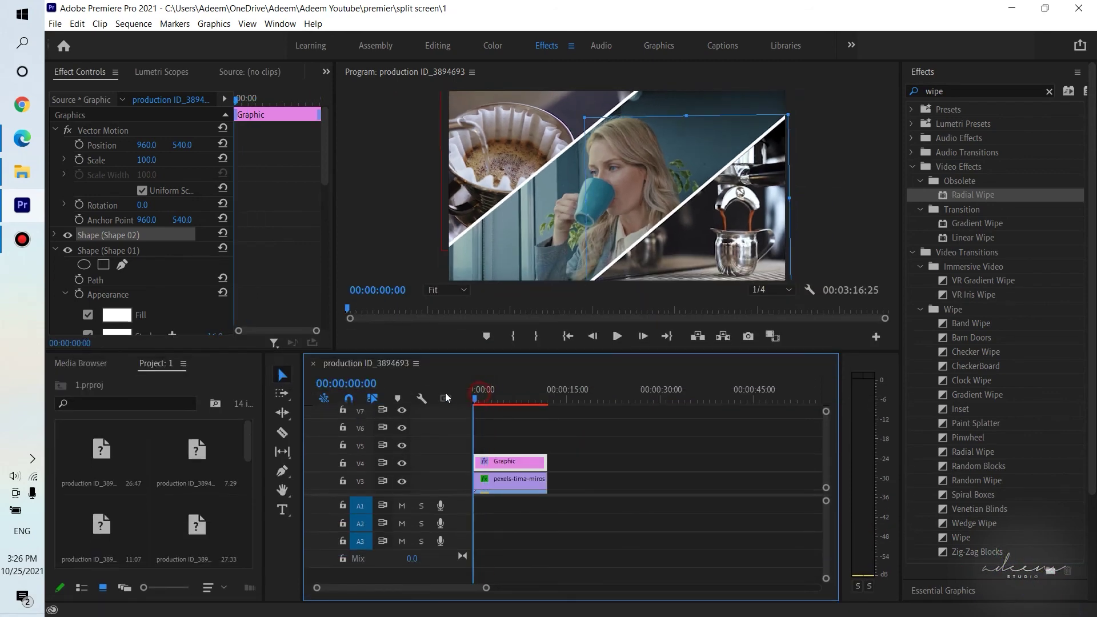
{"action": "left_click", "coordinate": [563, 420]}
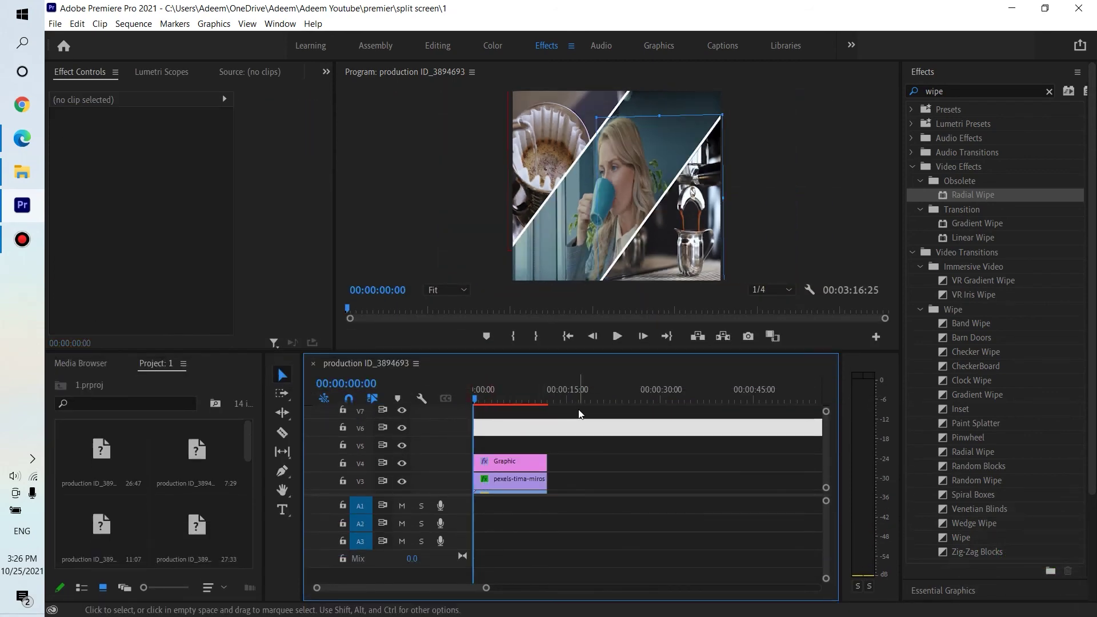